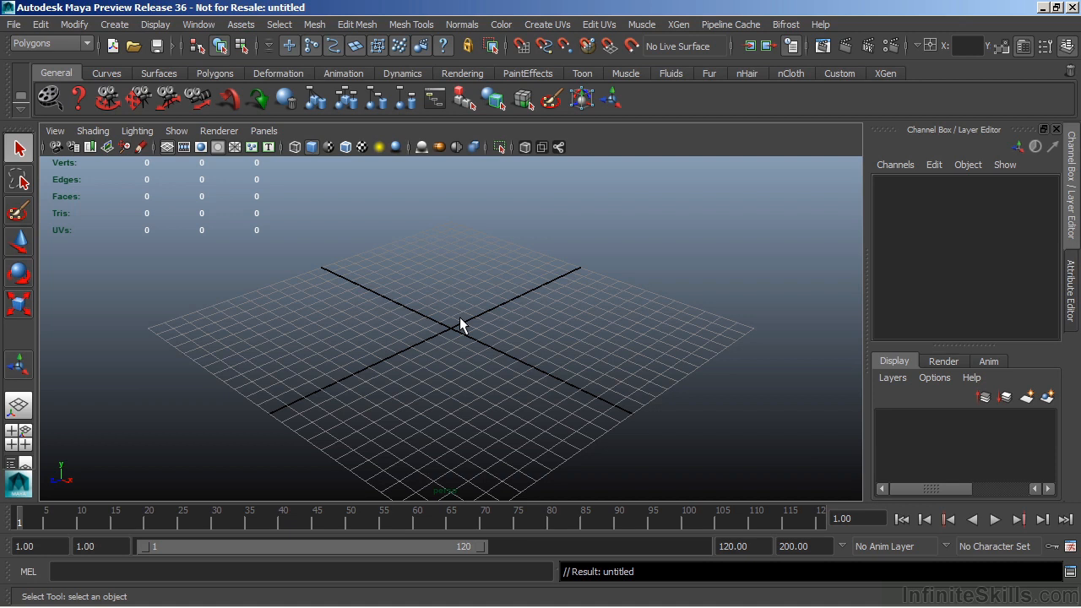
Create a polygon cube primitive at the origin
{"action": "left_click", "coordinate": [116, 25]}
{"action": "mouse_move", "coordinate": [135, 65]}
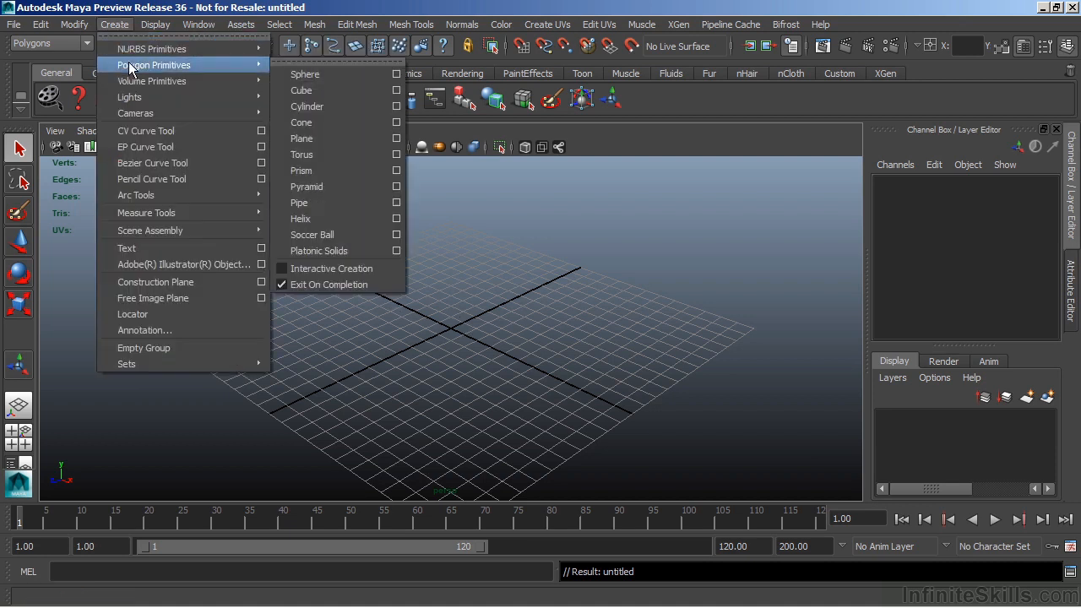
{"action": "left_click", "coordinate": [314, 90]}
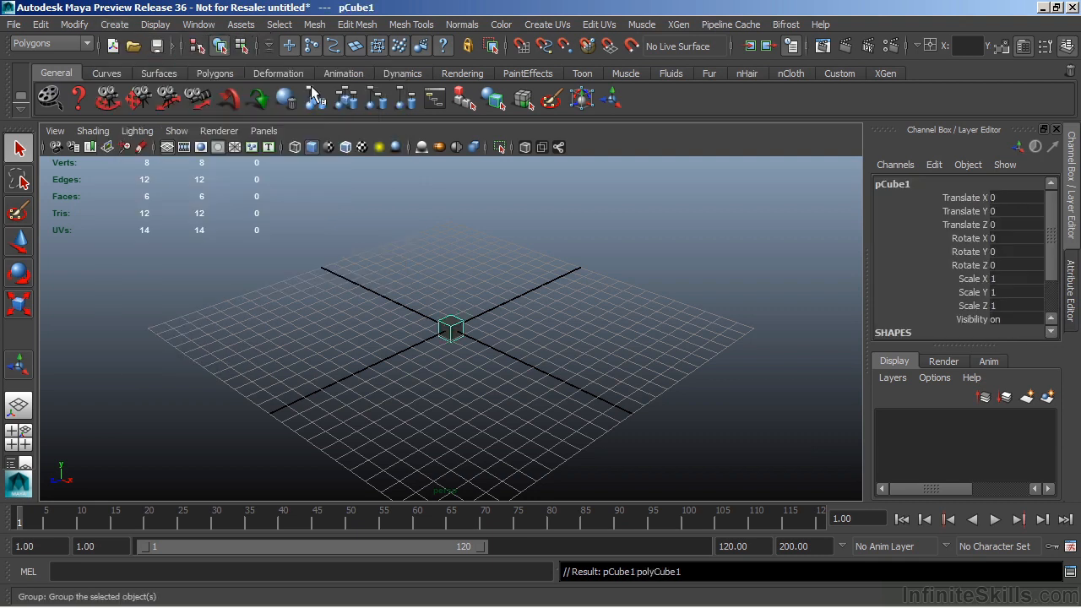
Move the cube's pivot straight down to its base by snapping it to a bottom vertex
{"action": "right_click_drag", "start_coordinate": [420, 381], "coordinate": [772, 309], "text": "alt"}
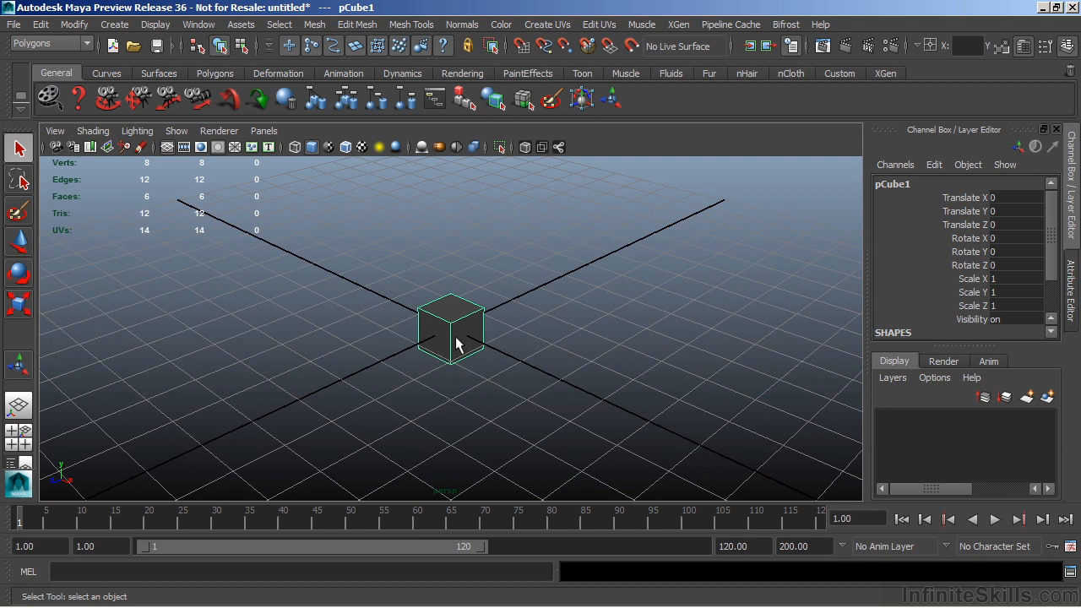
{"action": "left_click_drag", "start_coordinate": [440, 335], "coordinate": [518, 311], "text": "alt"}
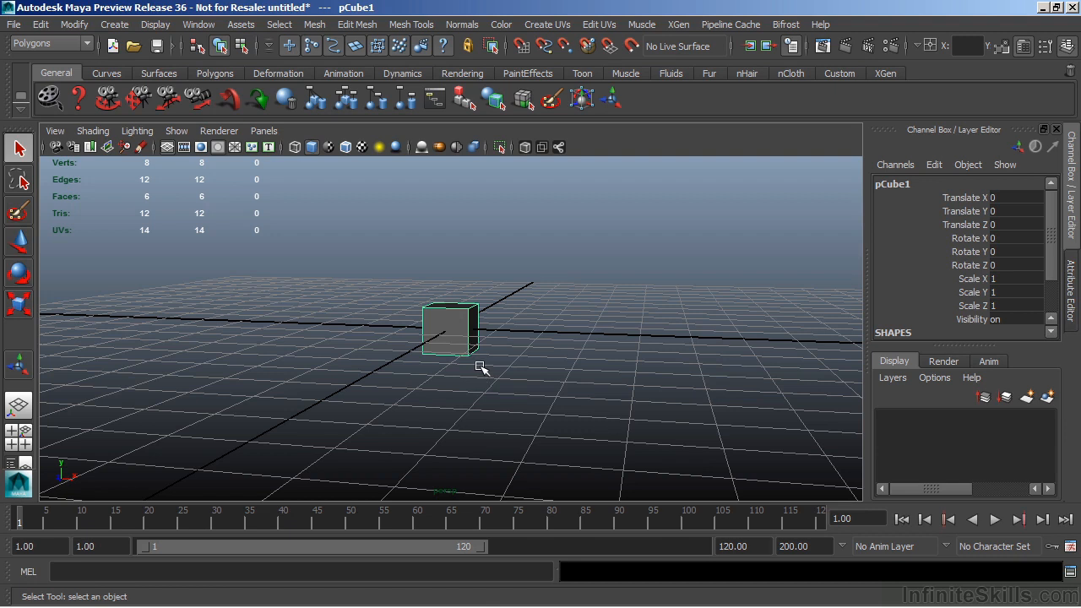
{"action": "key", "text": "w"}
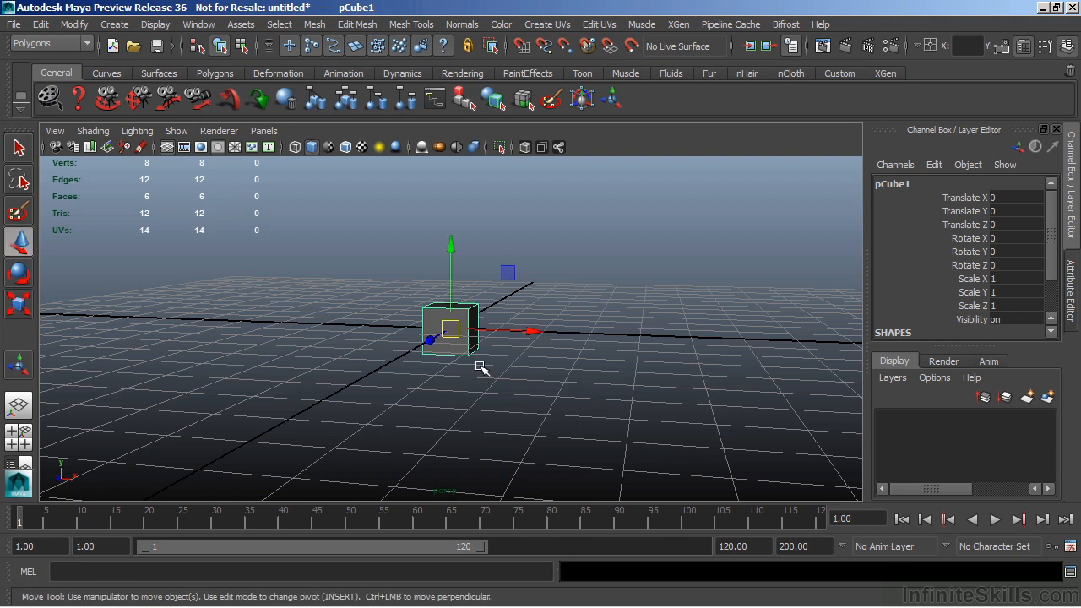
{"action": "key", "text": "f"}
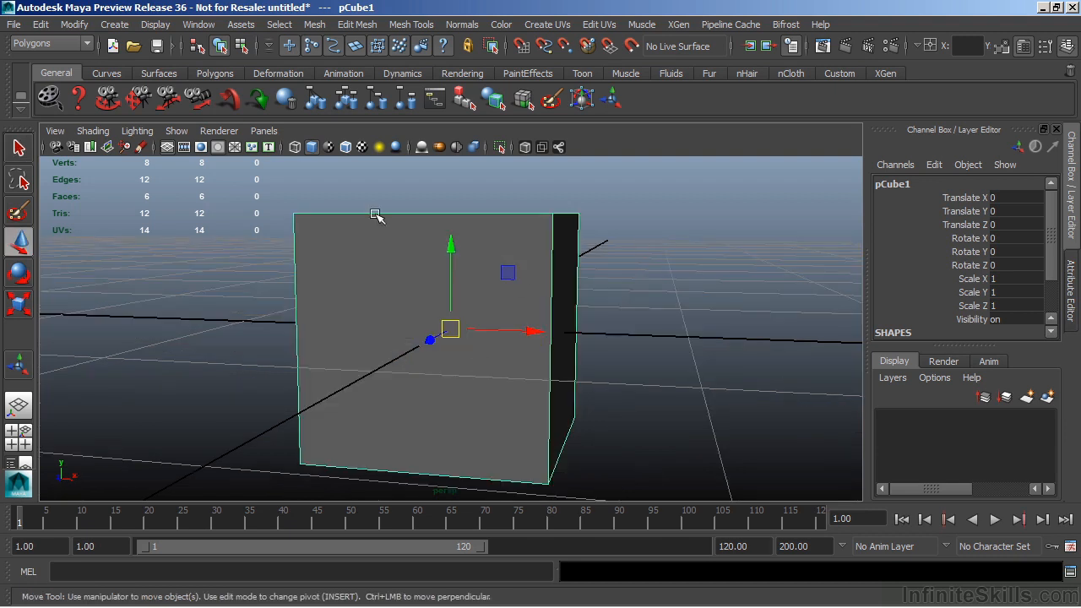
{"action": "left_click_drag", "start_coordinate": [636, 316], "coordinate": [581, 293], "text": "alt"}
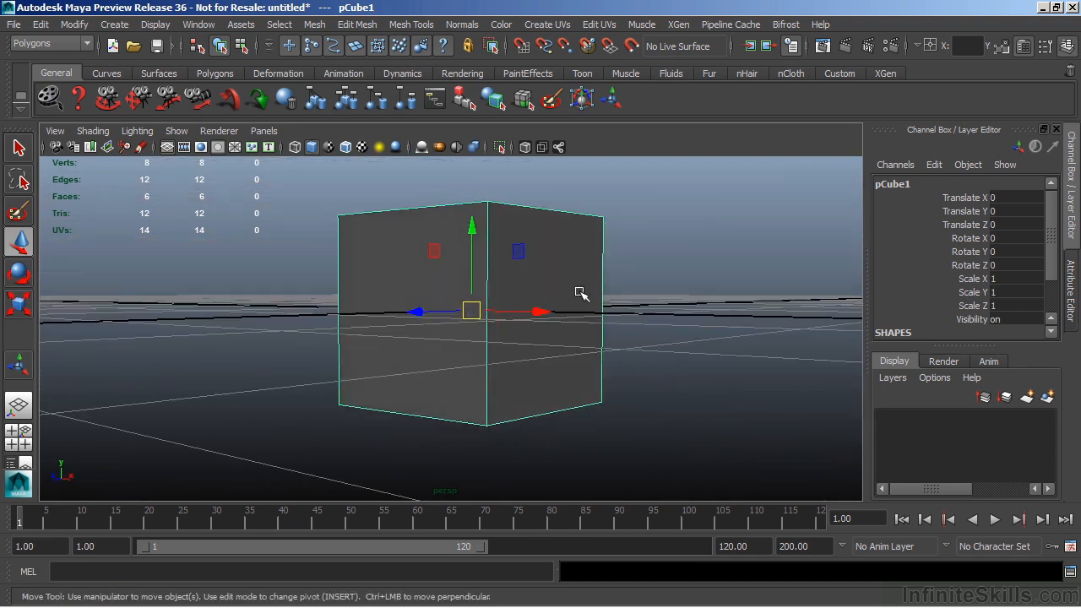
{"action": "key", "text": "Insert"}
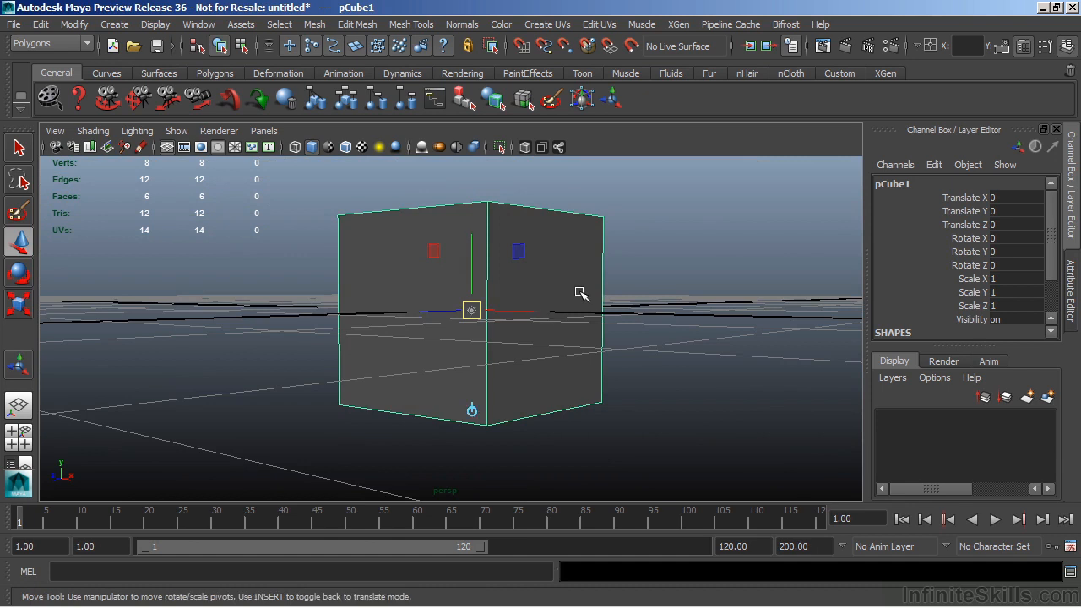
{"action": "key", "text": "v"}
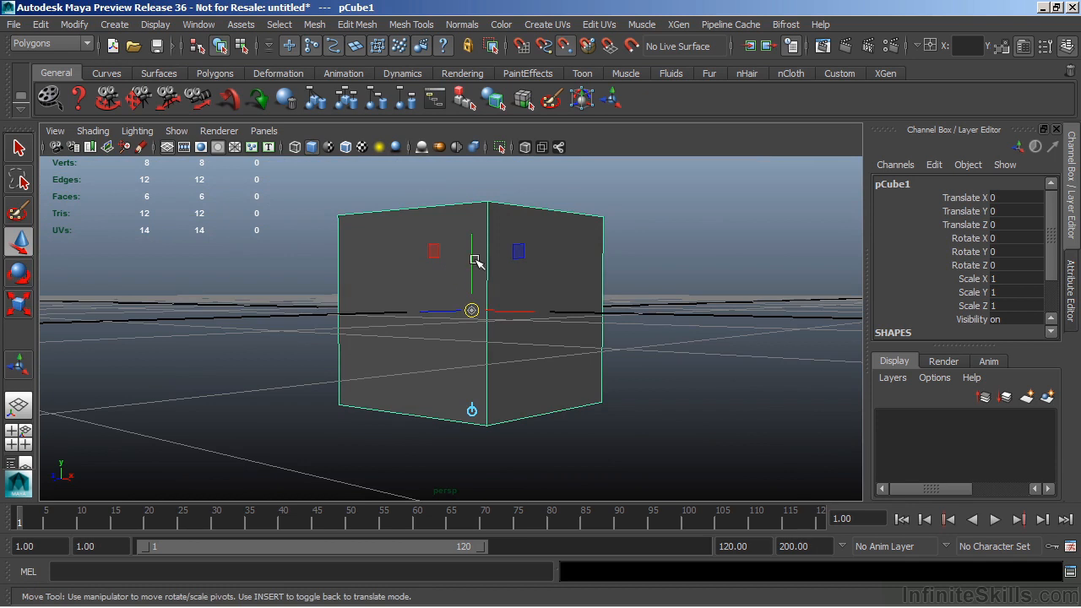
{"action": "left_click_drag", "start_coordinate": [472, 261], "coordinate": [489, 432]}
Raise the cube with grid snapping to a Translate Y of 0.5 so its base sits on the grid
{"action": "left_click_drag", "start_coordinate": [579, 398], "coordinate": [529, 358], "text": "alt"}
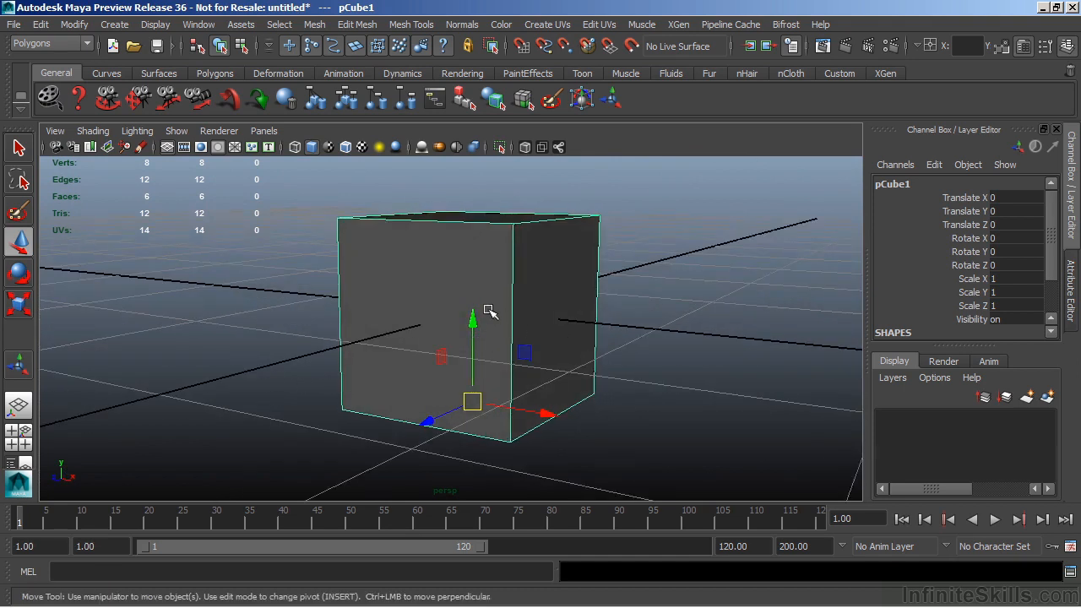
{"action": "left_click_drag", "start_coordinate": [483, 318], "coordinate": [473, 304]}
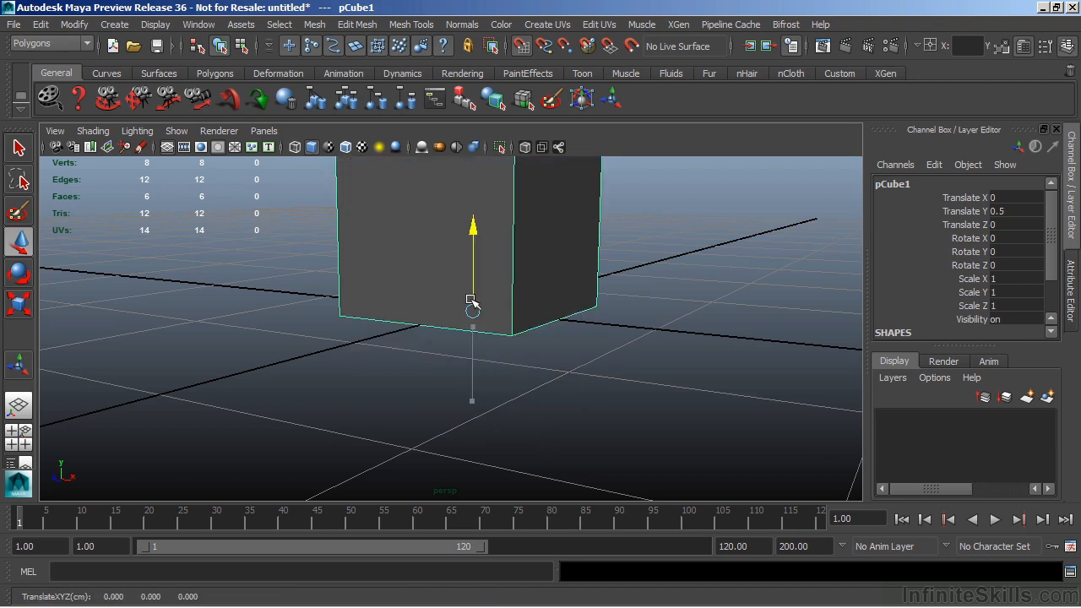
{"action": "right_click_drag", "start_coordinate": [675, 349], "coordinate": [538, 355], "text": "alt"}
{"action": "left_click_drag", "start_coordinate": [538, 355], "coordinate": [569, 375], "text": "alt"}
{"action": "right_click_drag", "start_coordinate": [569, 375], "coordinate": [555, 321], "text": "alt"}
{"action": "left_click_drag", "start_coordinate": [555, 321], "coordinate": [512, 316], "text": "alt"}
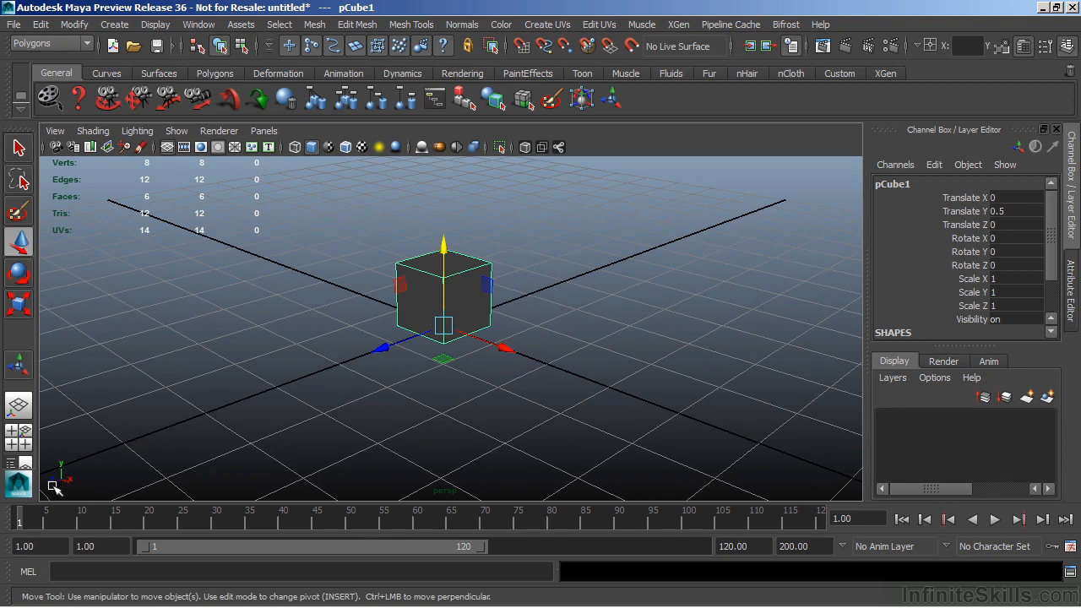
{"action": "left_click_drag", "start_coordinate": [363, 287], "coordinate": [504, 335], "text": "alt"}
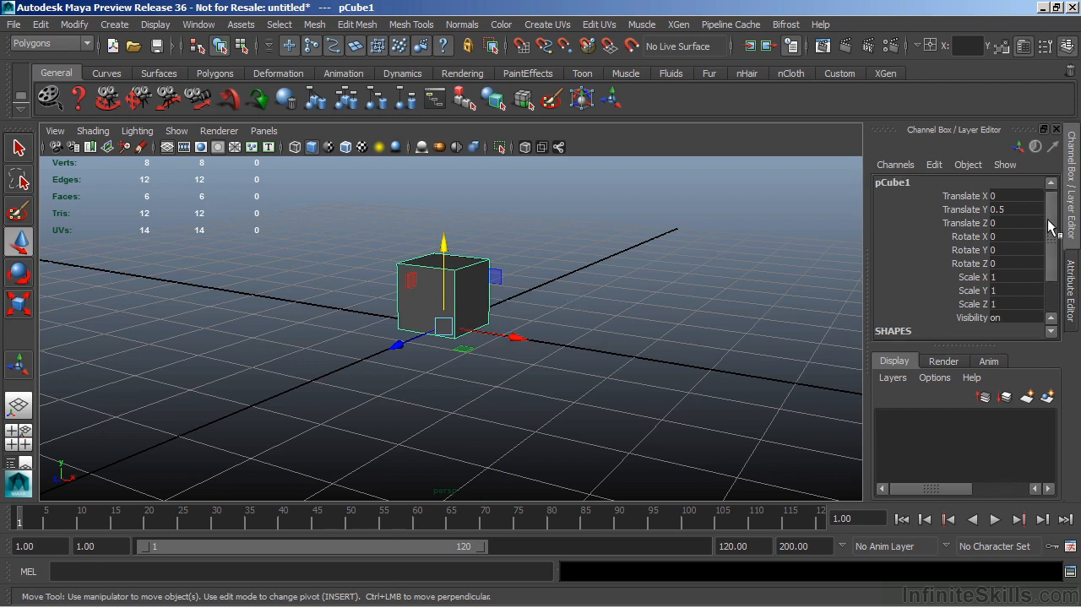
Set the cube's polyCube1 dimensions to Width 5, Height 10 and Depth 5
{"action": "left_click_drag", "start_coordinate": [1050, 226], "coordinate": [1051, 260]}
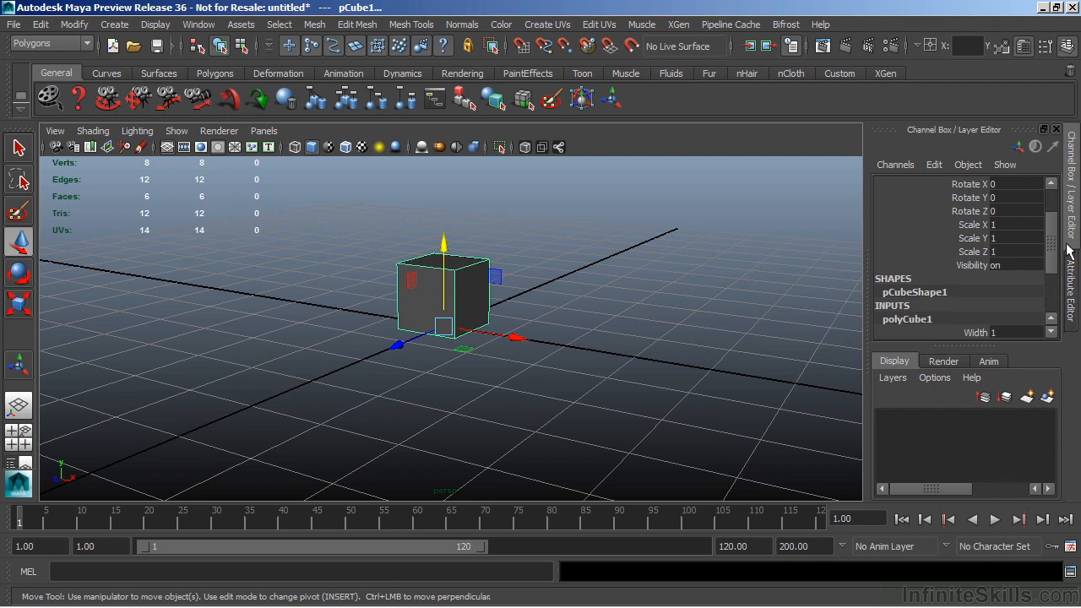
{"action": "left_click_drag", "start_coordinate": [1056, 258], "coordinate": [1050, 297]}
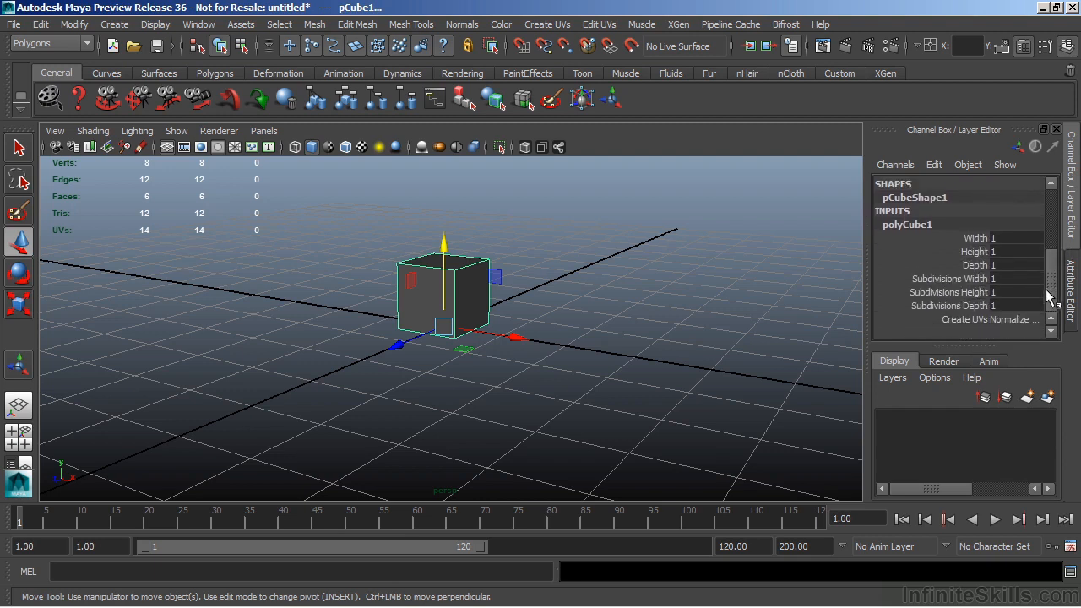
{"action": "left_click", "coordinate": [1001, 237]}
{"action": "left_click", "coordinate": [1000, 236]}
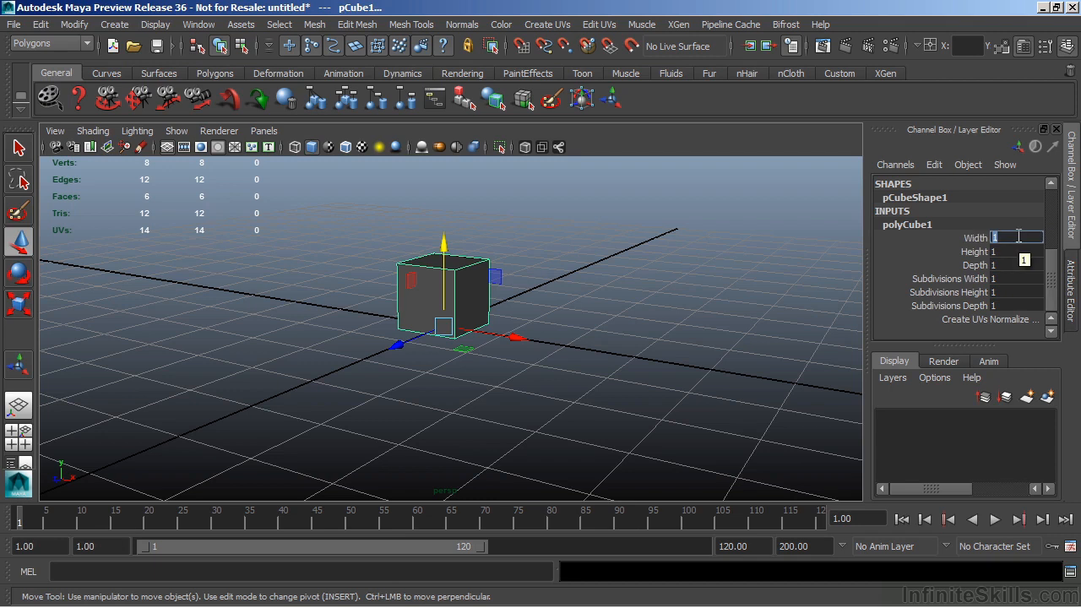
{"action": "key", "text": "Tab"}
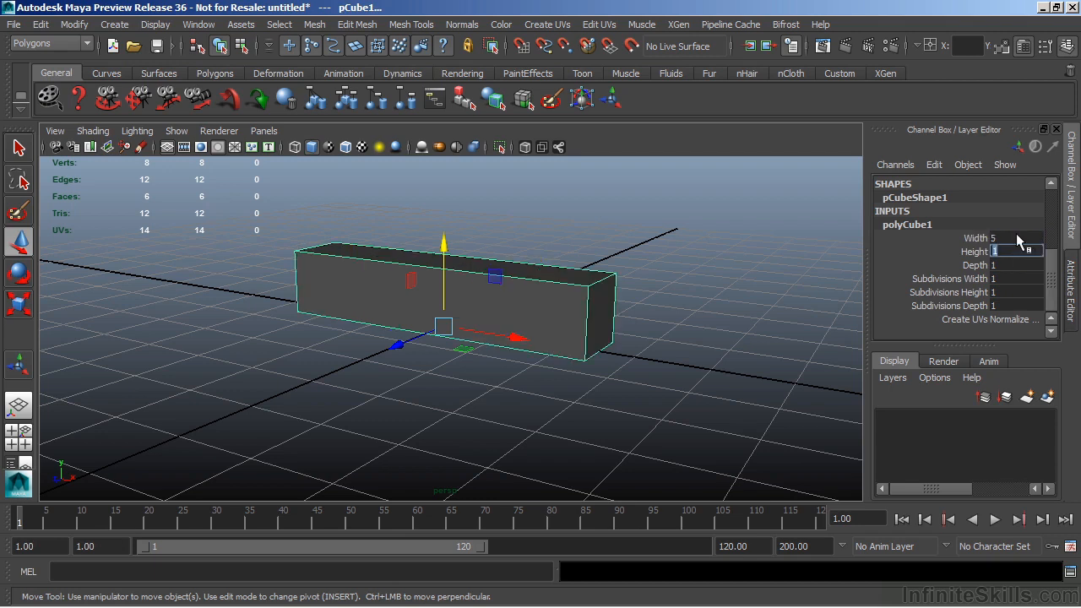
{"action": "type", "text": "10"}
{"action": "key", "text": "Tab"}
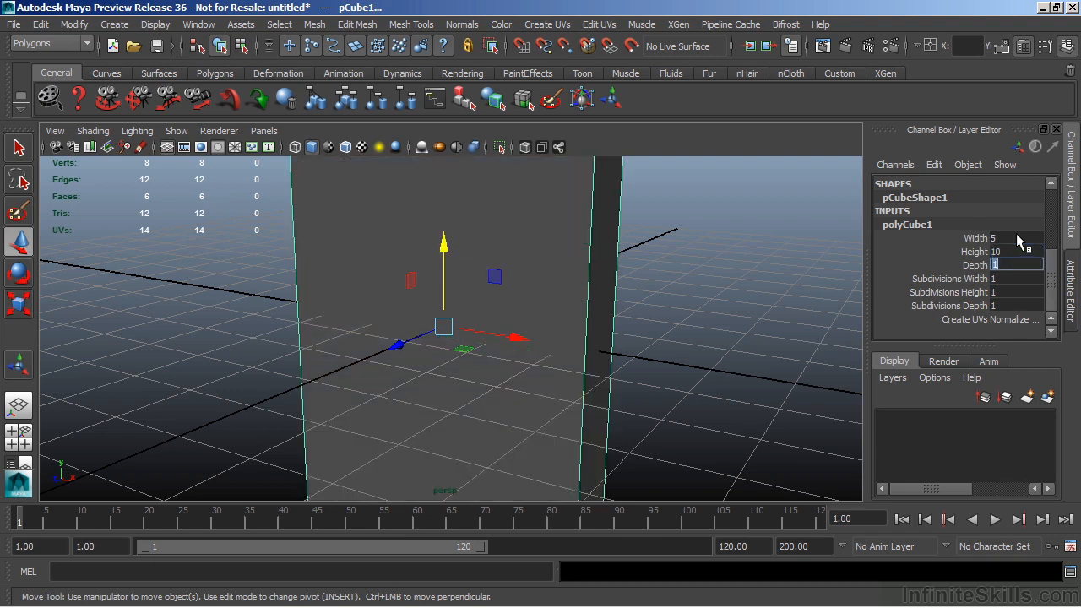
{"action": "type", "text": "5"}
{"action": "key", "text": "Tab"}
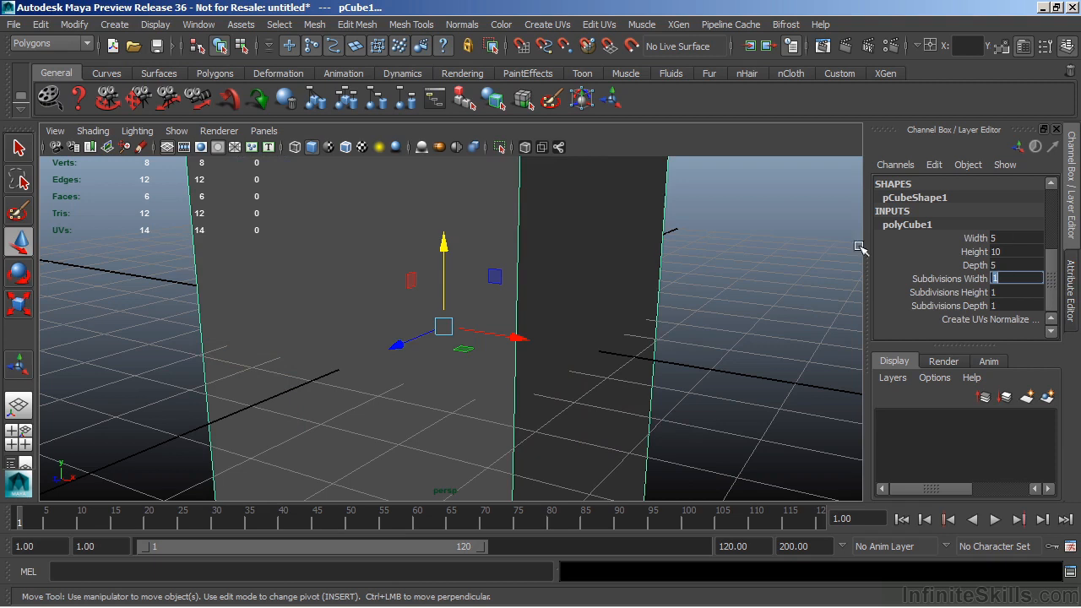
Set the box's subdivisions to 5 in Width, 10 in Height and 5 in Depth
{"action": "right_click", "coordinate": [586, 327], "text": "alt"}
{"action": "right_click_drag", "start_coordinate": [647, 302], "coordinate": [338, 286], "text": "alt"}
{"action": "mouse_move", "coordinate": [405, 266]}
{"action": "middle_mouse_down", "text": "alt"}
{"action": "mouse_move", "coordinate": [408, 227]}
{"action": "mouse_move", "coordinate": [414, 251]}
{"action": "middle_mouse_up", "text": "alt"}
{"action": "mouse_move", "coordinate": [505, 313]}
{"action": "left_mouse_down", "text": "alt"}
{"action": "mouse_move", "coordinate": [481, 343]}
{"action": "mouse_move", "coordinate": [517, 317]}
{"action": "left_mouse_up", "text": "alt"}
{"action": "middle_click_drag", "start_coordinate": [516, 317], "coordinate": [523, 350], "text": "alt"}
{"action": "right_click_drag", "start_coordinate": [540, 338], "coordinate": [488, 339], "text": "alt"}
{"action": "middle_click_drag", "start_coordinate": [486, 343], "coordinate": [508, 327], "text": "alt"}
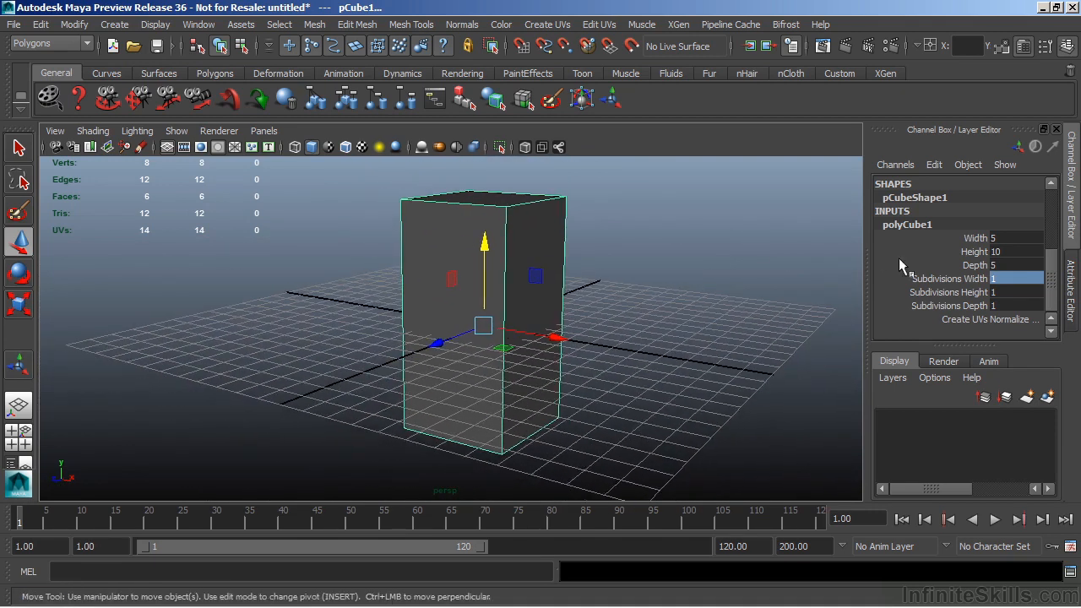
{"action": "left_click", "coordinate": [1018, 278]}
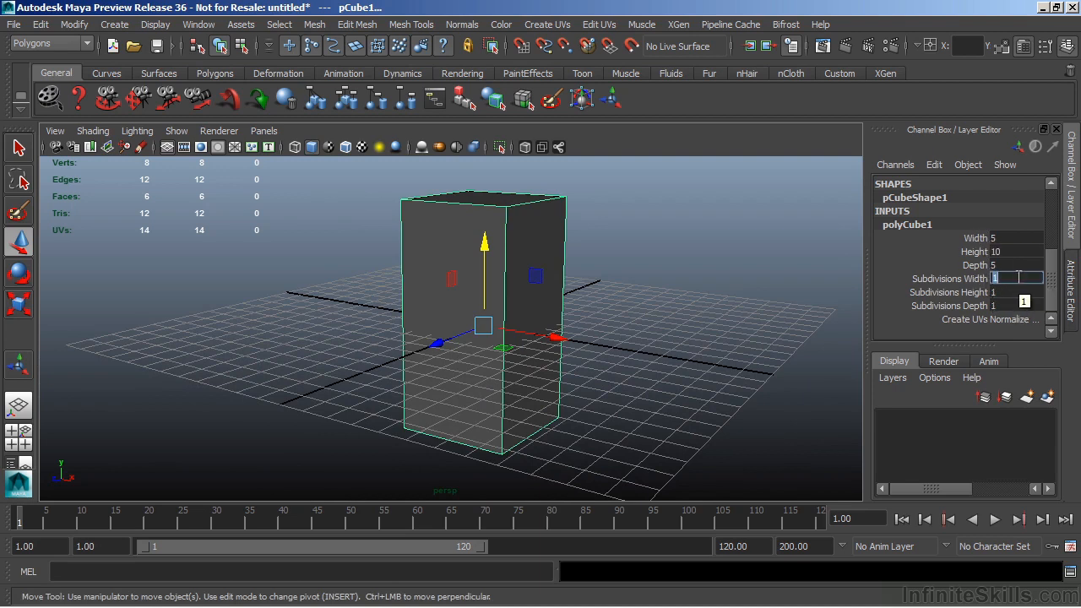
{"action": "type", "text": "5"}
{"action": "key", "text": "Tab"}
{"action": "type", "text": "10"}
{"action": "key", "text": "Tab"}
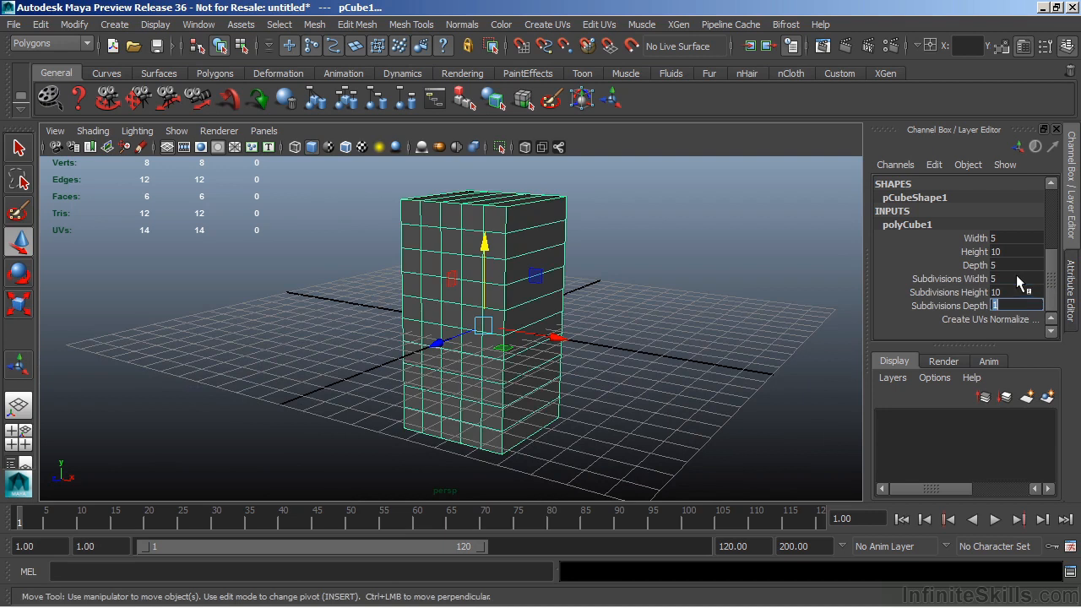
{"action": "key", "text": "Return"}
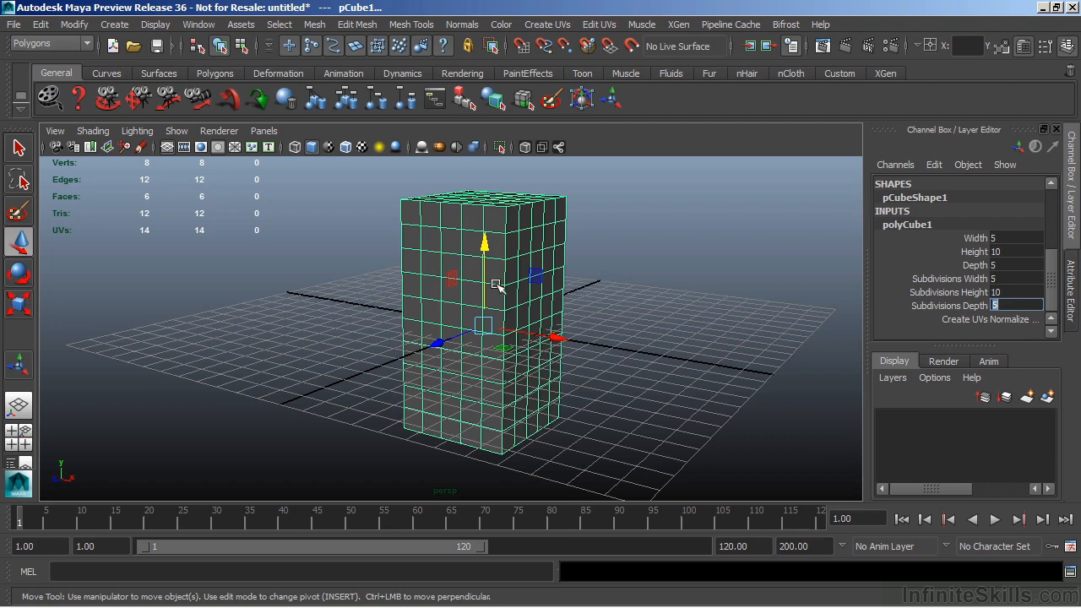
Reselect the subdivided box and vertex-snap its pivot down to the level of its bottom face
{"action": "left_click", "coordinate": [604, 275]}
{"action": "left_click", "coordinate": [517, 266]}
{"action": "left_click_drag", "start_coordinate": [528, 314], "coordinate": [549, 287], "text": "alt"}
{"action": "key", "text": "w"}
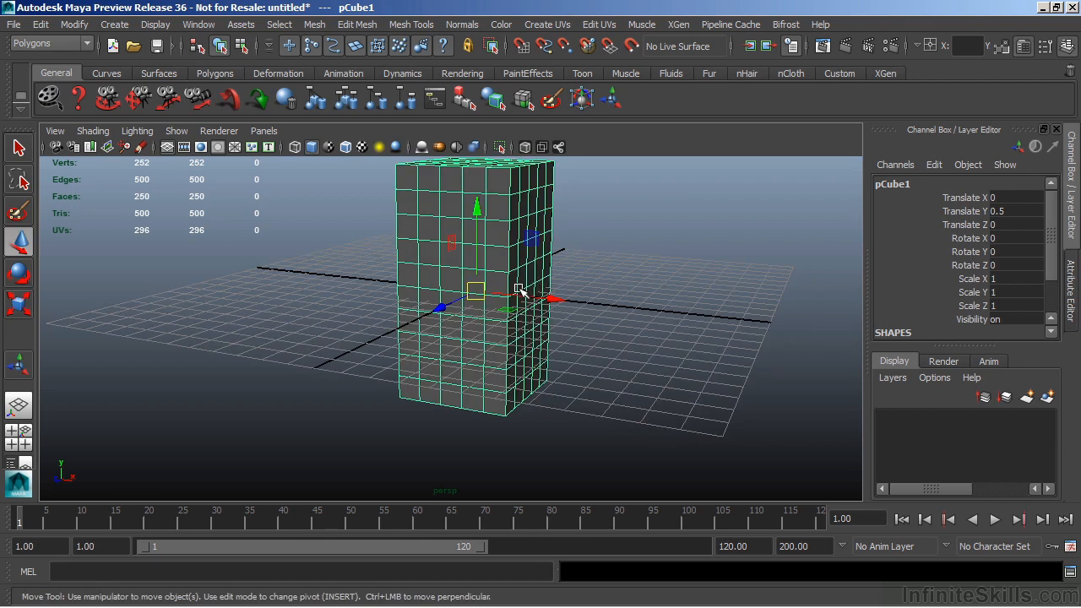
{"action": "key", "text": "Insert"}
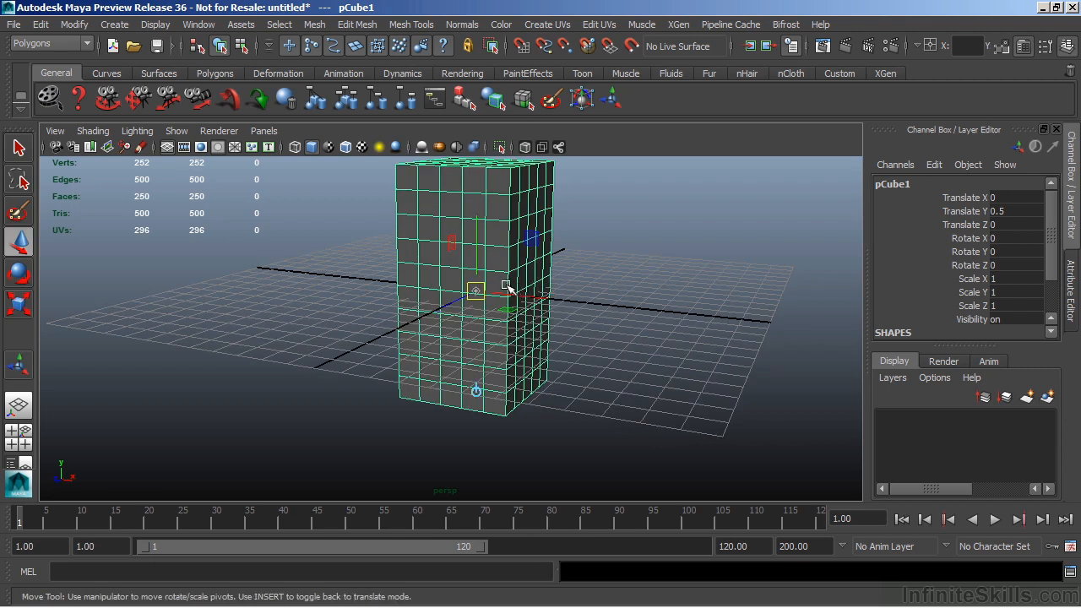
{"action": "left_click_drag", "start_coordinate": [481, 238], "coordinate": [507, 432]}
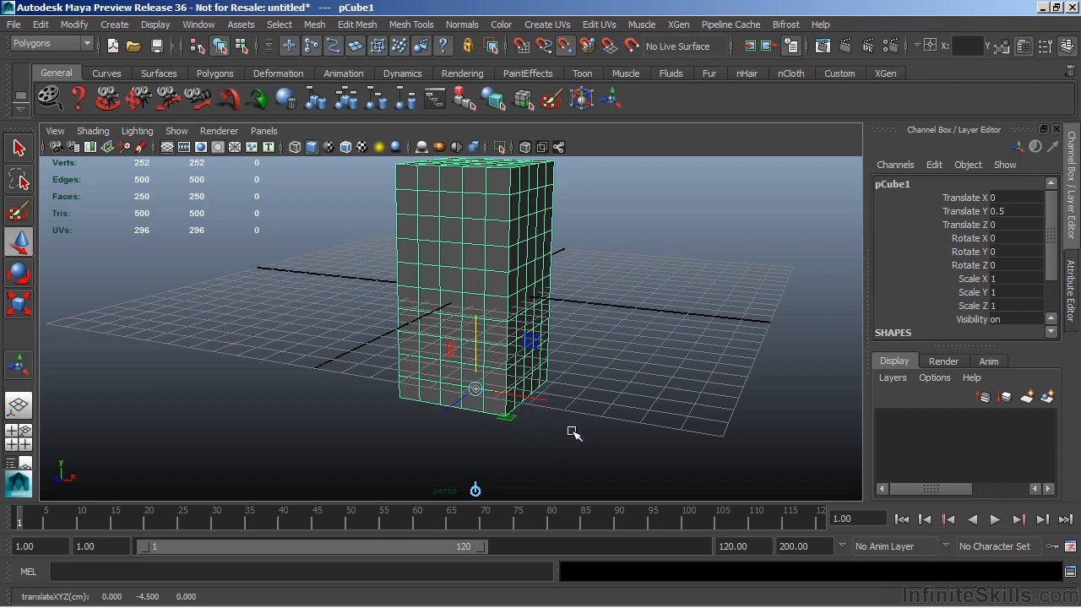
Raise the box with grid snapping to a Translate Y of 5 so its base rests on the grid
{"action": "key", "text": "x"}
{"action": "left_click_drag", "start_coordinate": [476, 310], "coordinate": [498, 441]}
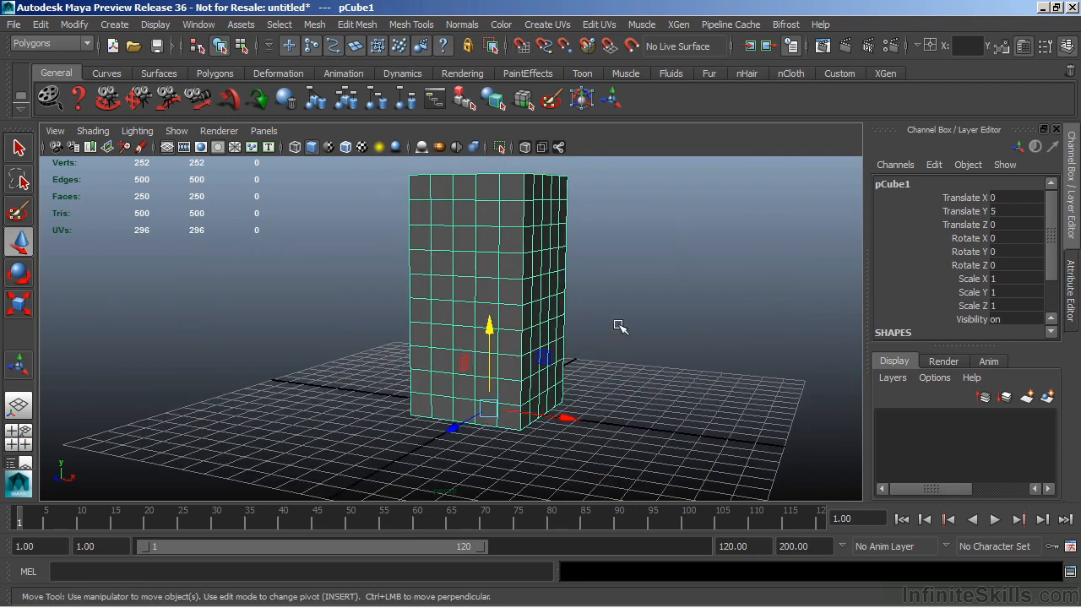
{"action": "right_click_drag", "start_coordinate": [619, 328], "coordinate": [549, 310], "text": "alt"}
{"action": "left_click_drag", "start_coordinate": [550, 311], "coordinate": [476, 324], "text": "alt"}
{"action": "right_click_drag", "start_coordinate": [516, 296], "coordinate": [596, 282], "text": "alt"}
{"action": "middle_click_drag", "start_coordinate": [591, 285], "coordinate": [567, 288], "text": "alt"}
{"action": "mouse_move", "coordinate": [567, 288]}
{"action": "left_mouse_down", "text": "alt"}
{"action": "mouse_move", "coordinate": [586, 284]}
{"action": "mouse_move", "coordinate": [600, 309]}
{"action": "mouse_move", "coordinate": [610, 304]}
{"action": "mouse_move", "coordinate": [577, 299]}
{"action": "left_mouse_up", "text": "alt"}
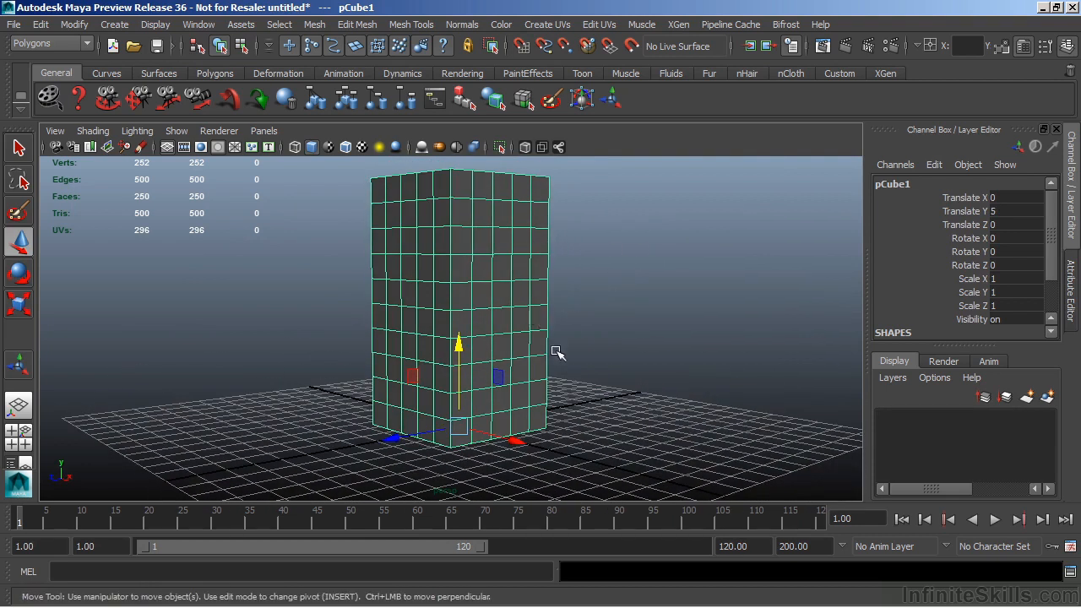
Switch the box to edge selection and select the two horizontal edge loops just above its base
{"action": "right_click_drag", "start_coordinate": [504, 222], "coordinate": [504, 179]}
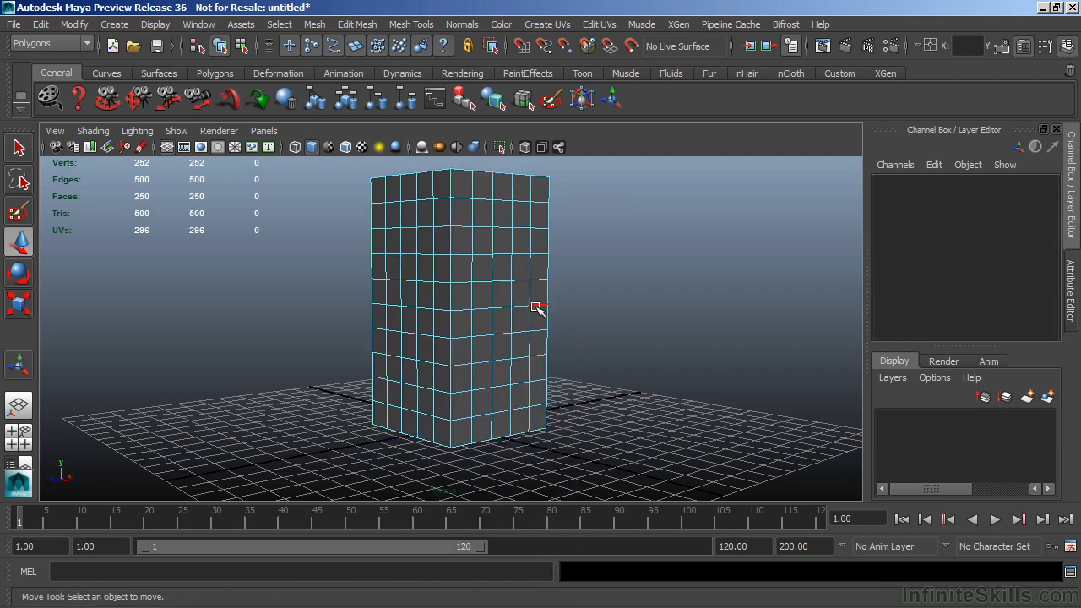
{"action": "double_click", "coordinate": [501, 387]}
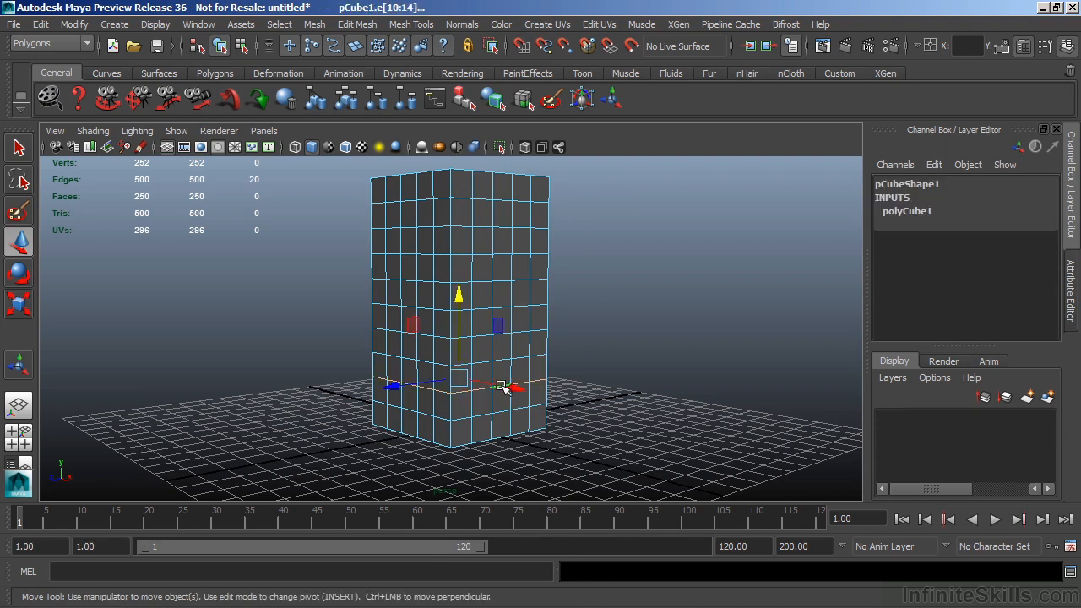
{"action": "double_click", "coordinate": [502, 413], "text": "shift"}
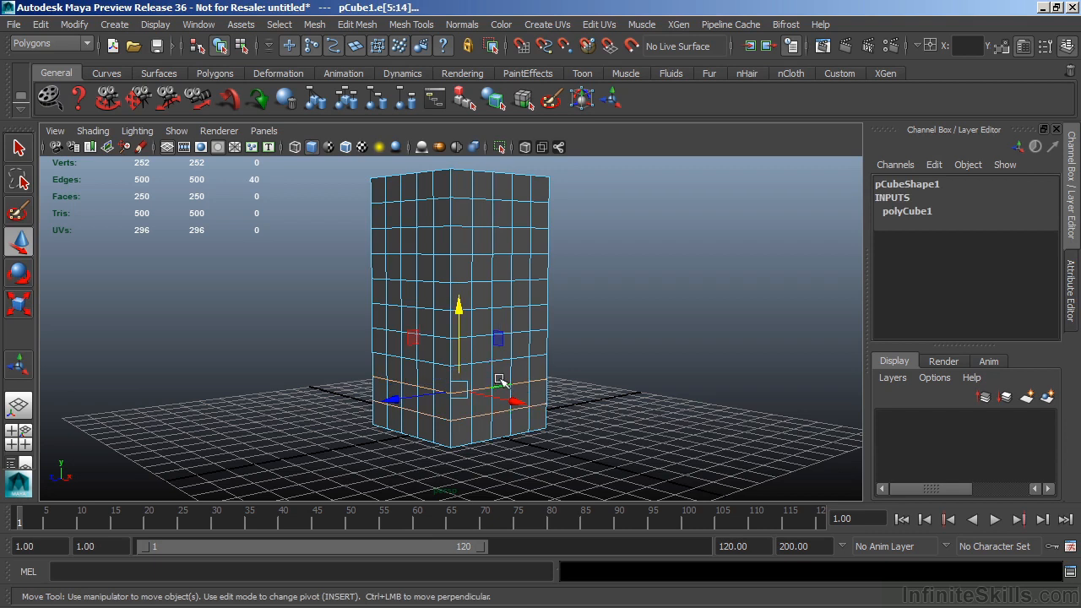
{"action": "key", "text": "q"}
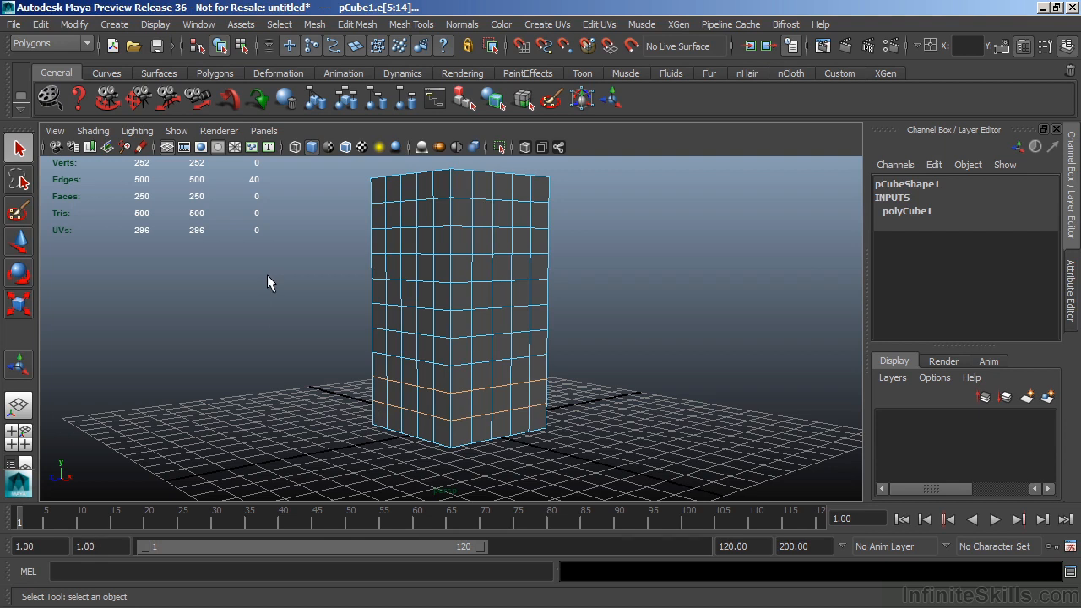
Remove the two selected edge loops with Delete Edge/Vertex, and undo the deletion
{"action": "left_click", "coordinate": [357, 25]}
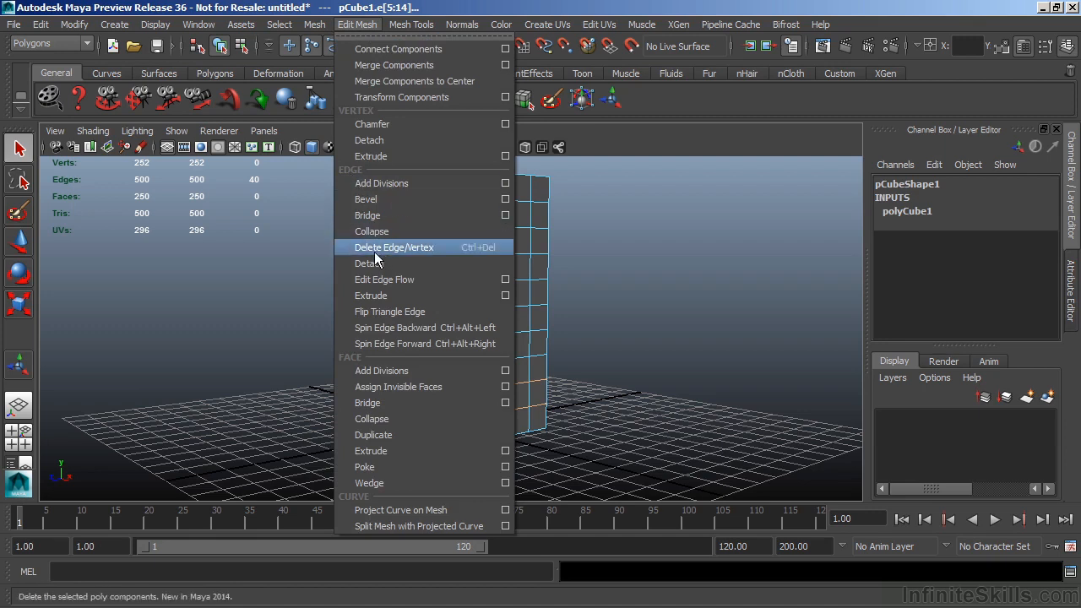
{"action": "left_click", "coordinate": [420, 248]}
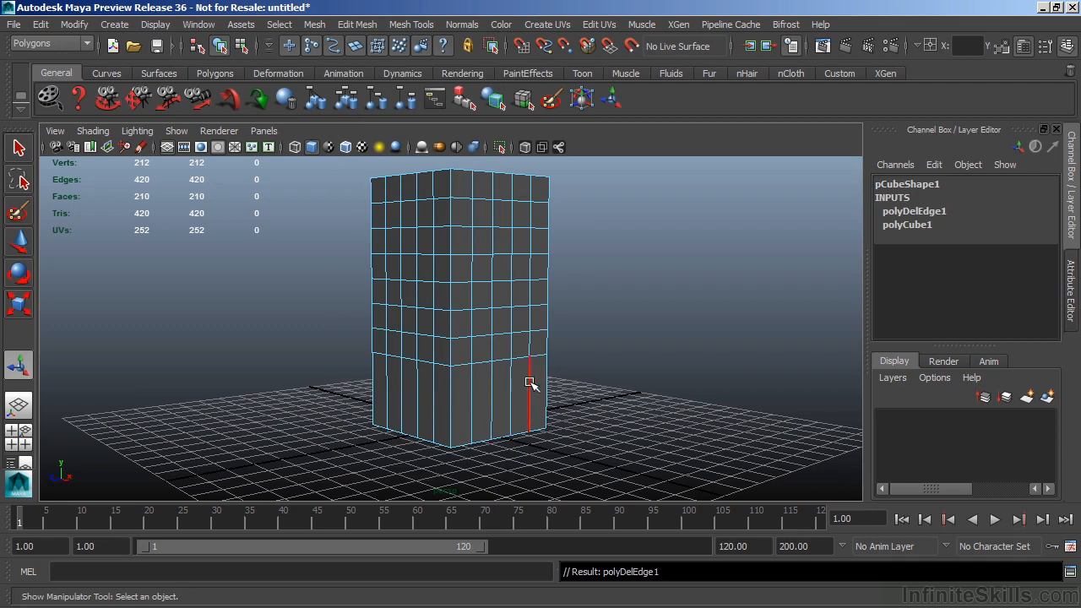
{"action": "key", "text": "ctrl+z"}
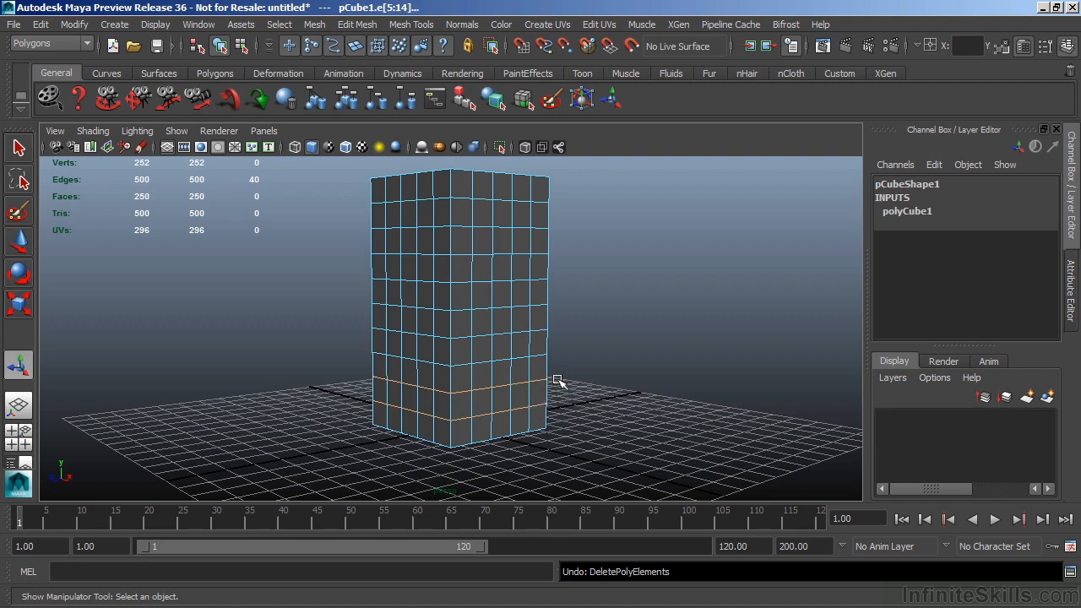
Try a plain Delete on the two selected edge loops, show the box's vertices, and undo the deletion
{"action": "key", "text": "Delete"}
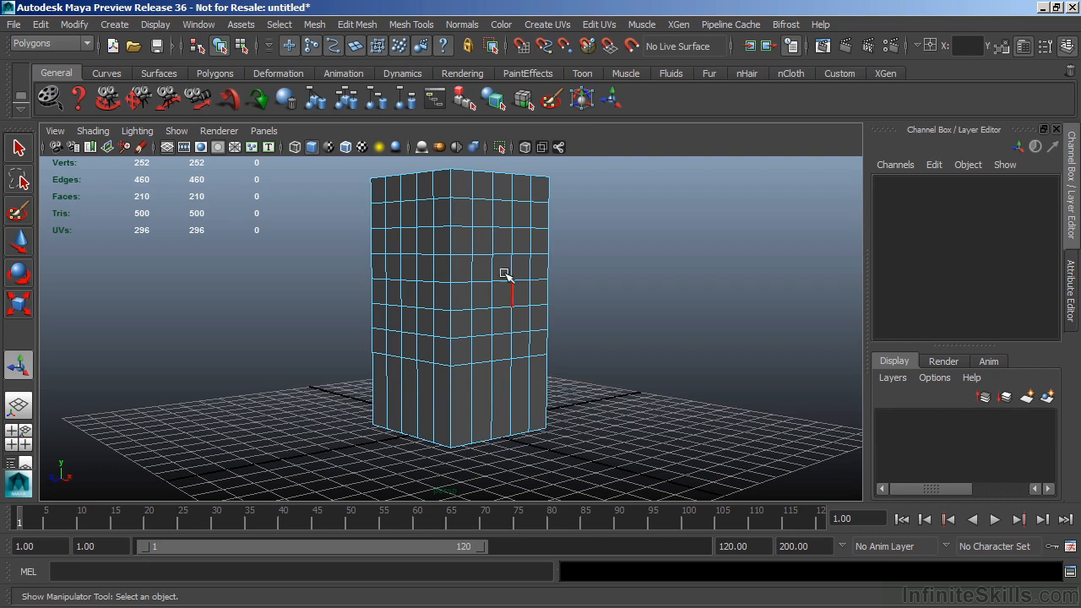
{"action": "left_click", "coordinate": [357, 25]}
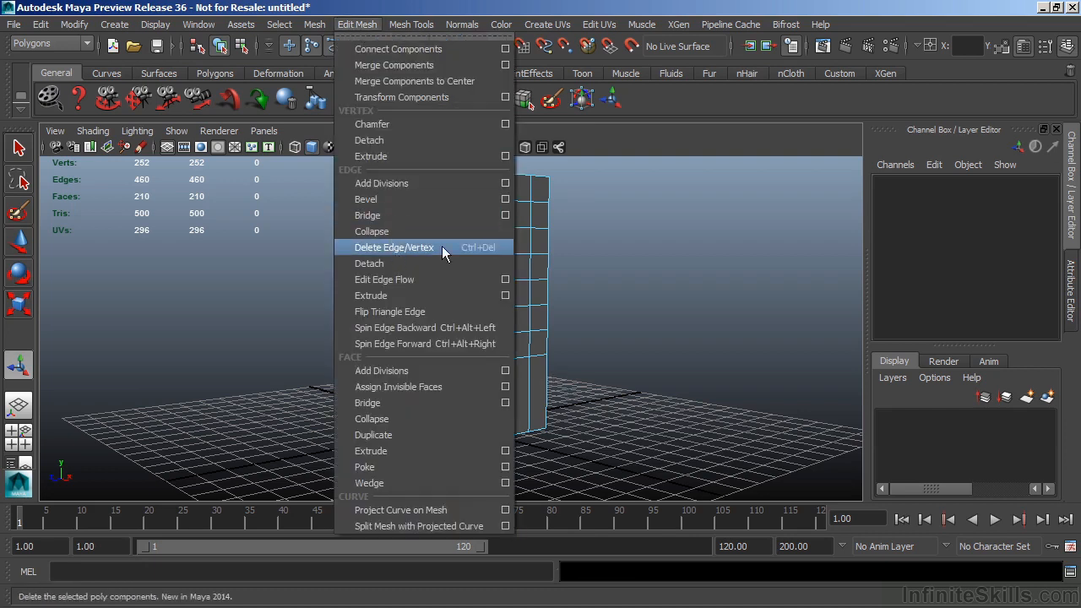
{"action": "middle_click_drag", "start_coordinate": [605, 354], "coordinate": [583, 344], "text": "alt"}
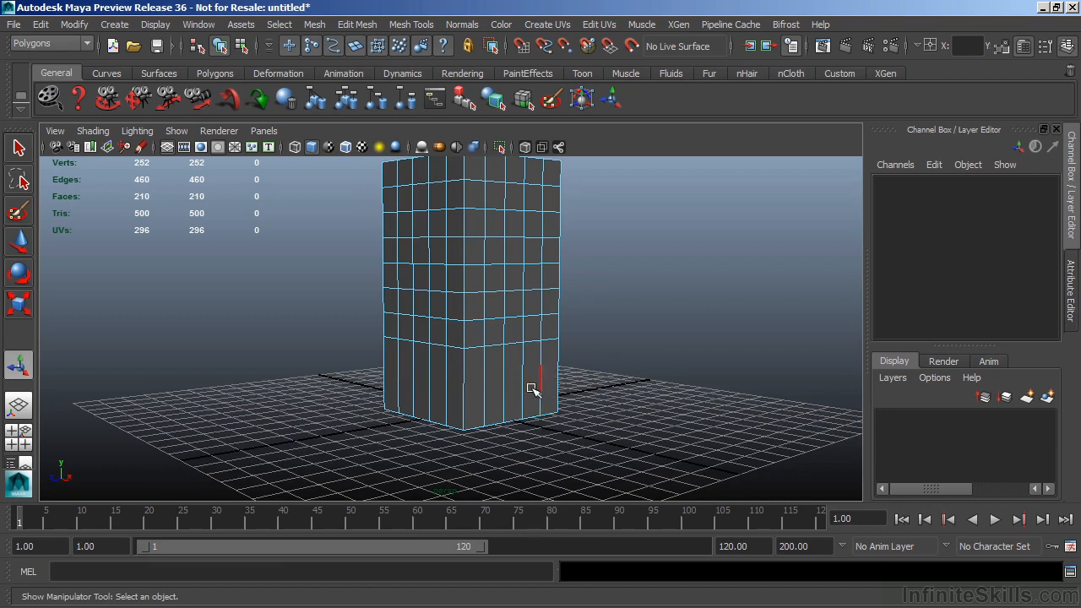
{"action": "right_click_drag", "start_coordinate": [523, 373], "coordinate": [450, 224]}
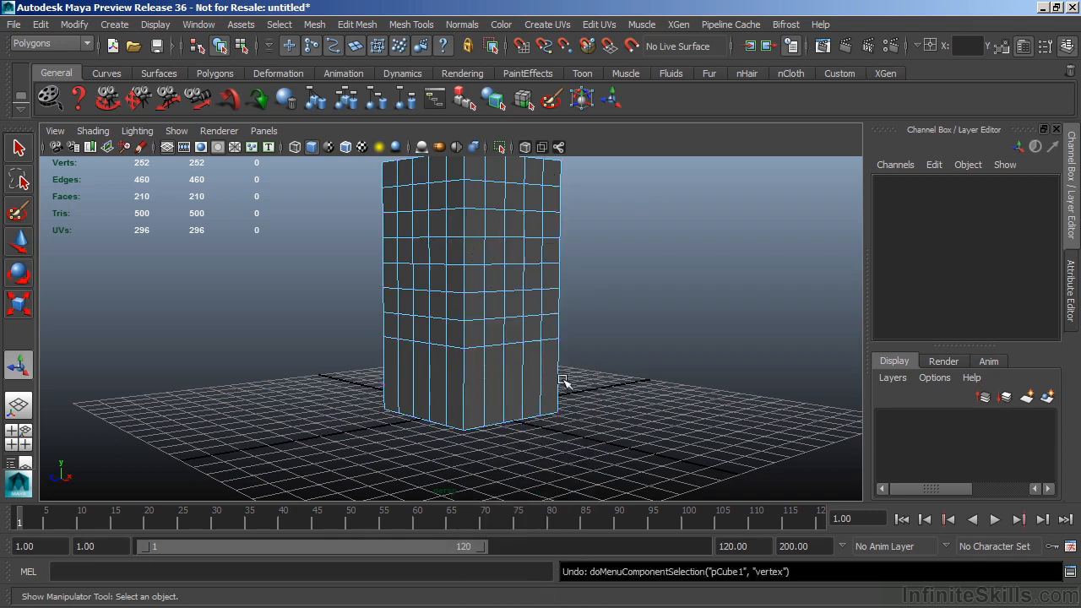
{"action": "key", "text": "ctrl+z"}
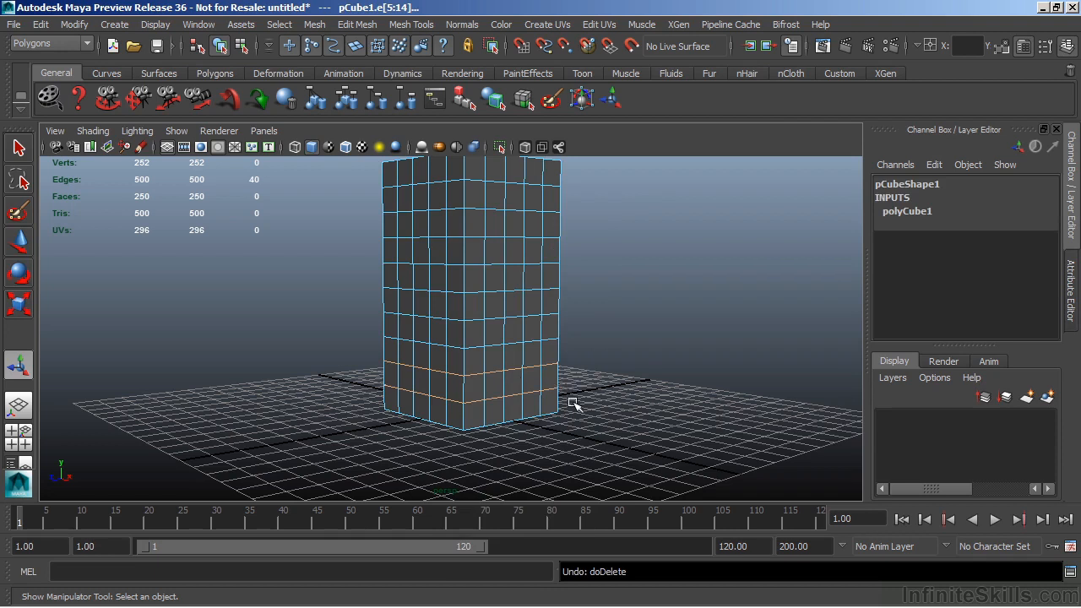
Remove the two selected edge loops above the base together with their vertices using Delete Edge/Vertex
{"action": "key", "text": "ctrl+Delete"}
{"action": "right_click_drag", "start_coordinate": [515, 230], "coordinate": [516, 177]}
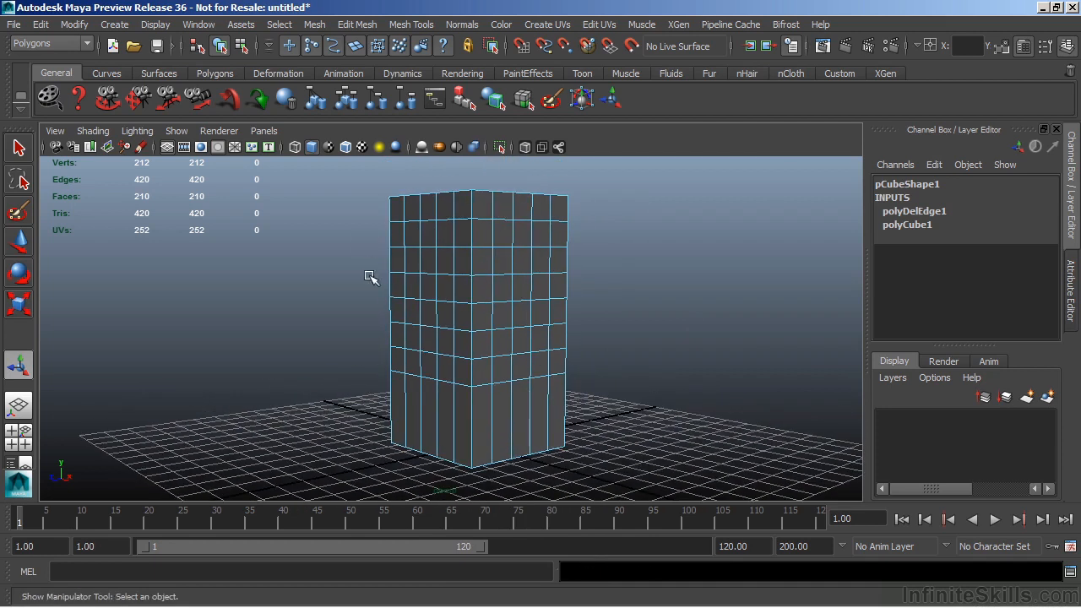
{"action": "left_click_drag", "start_coordinate": [587, 340], "coordinate": [561, 348], "text": "alt"}
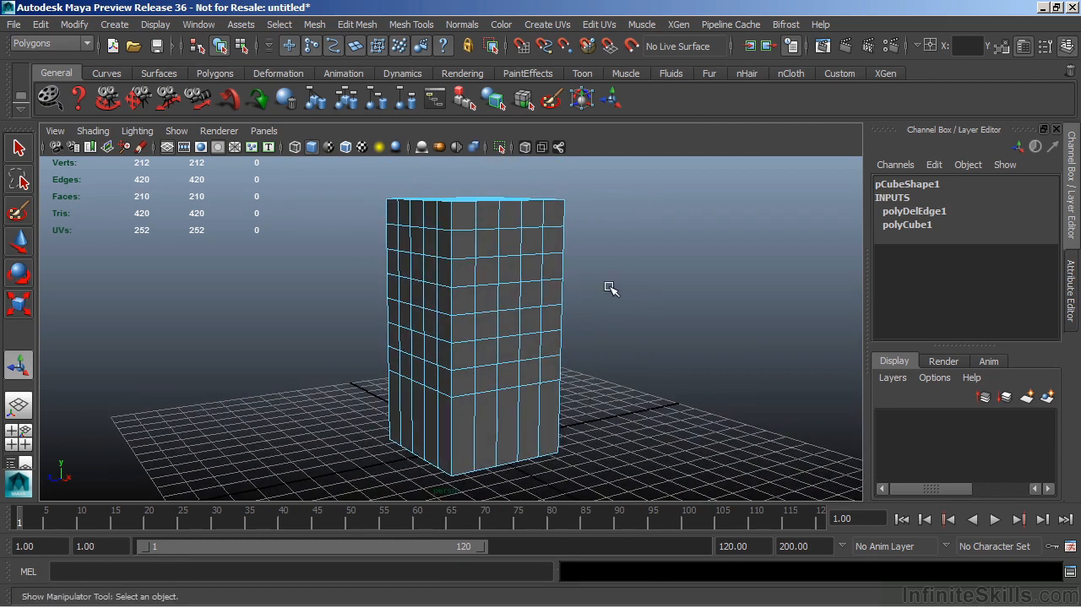
{"action": "left_click_drag", "start_coordinate": [611, 289], "coordinate": [625, 282], "text": "alt"}
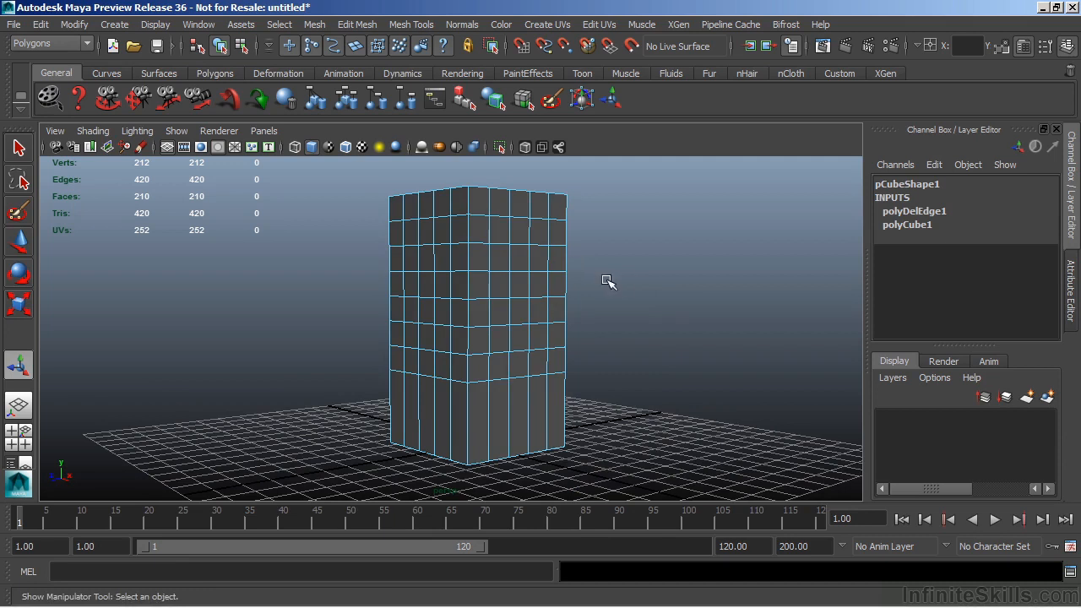
Switch the box to face selection in the front view and select the face at second row, second column
{"action": "key", "text": "space"}
{"action": "key", "text": "space"}
{"action": "middle_click_drag", "start_coordinate": [345, 378], "coordinate": [386, 431], "text": "alt"}
{"action": "right_click_drag", "start_coordinate": [675, 322], "coordinate": [623, 316], "text": "alt"}
{"action": "middle_click_drag", "start_coordinate": [581, 306], "coordinate": [549, 305], "text": "alt"}
{"action": "right_click_drag", "start_coordinate": [427, 230], "coordinate": [429, 262]}
{"action": "left_click", "coordinate": [425, 235]}
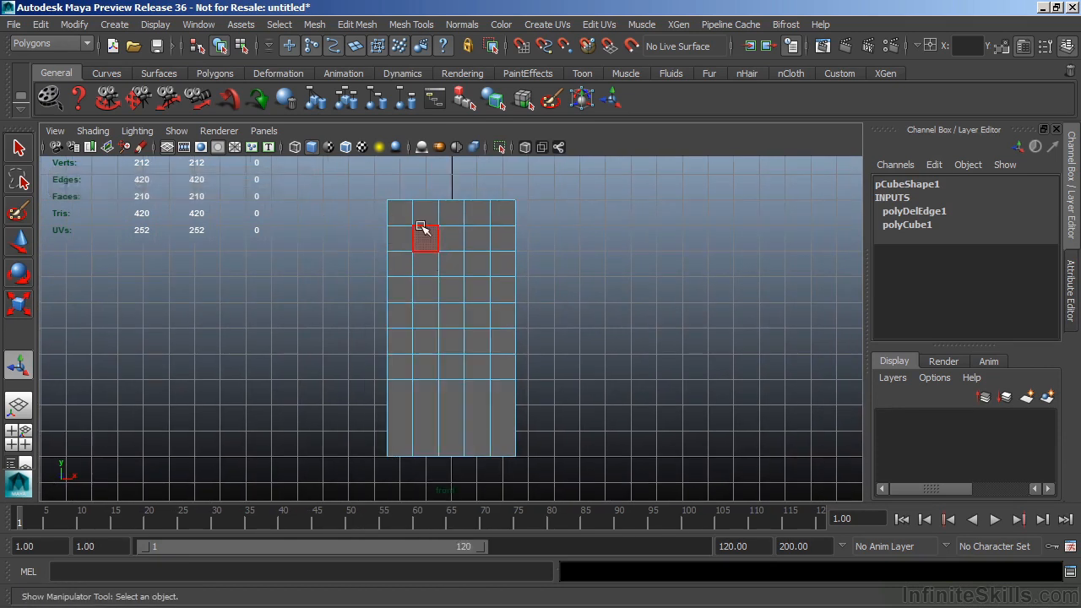
{"action": "left_click", "coordinate": [431, 248]}
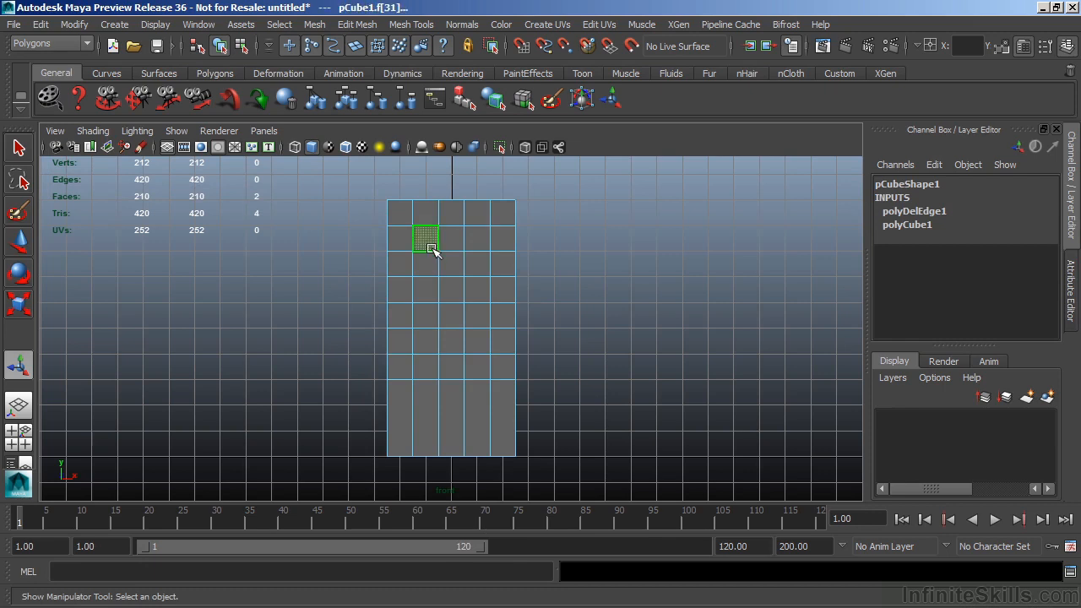
Add to the front-view selection the second row's fourth-column face and the second- and fourth-column faces of rows four and six
{"action": "key", "text": "space"}
{"action": "left_click_drag", "start_coordinate": [487, 270], "coordinate": [437, 248], "text": "alt"}
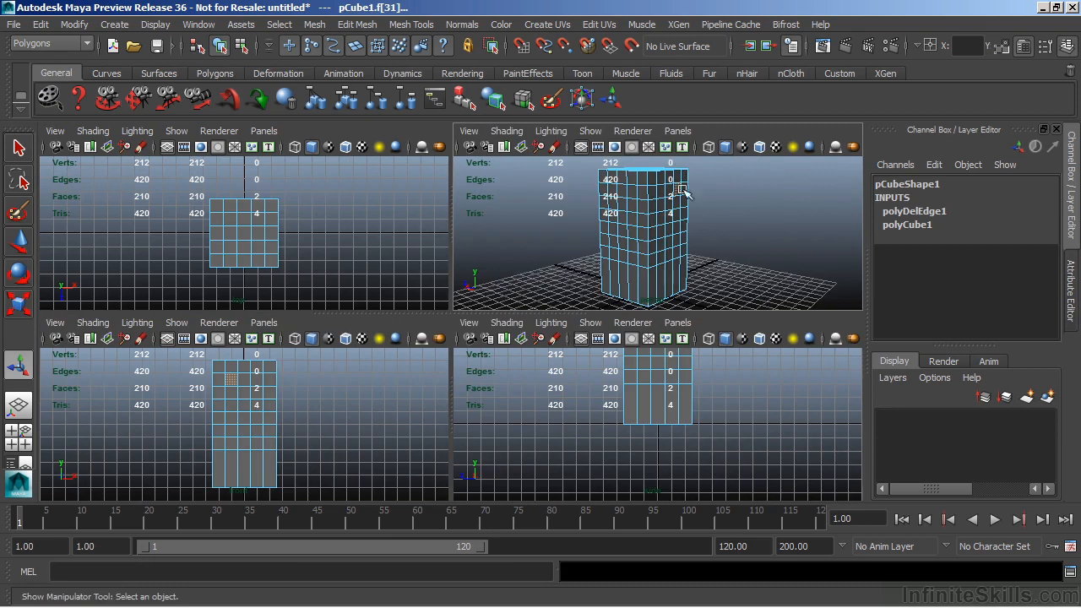
{"action": "left_click_drag", "start_coordinate": [539, 268], "coordinate": [596, 274], "text": "alt"}
{"action": "key", "text": "space"}
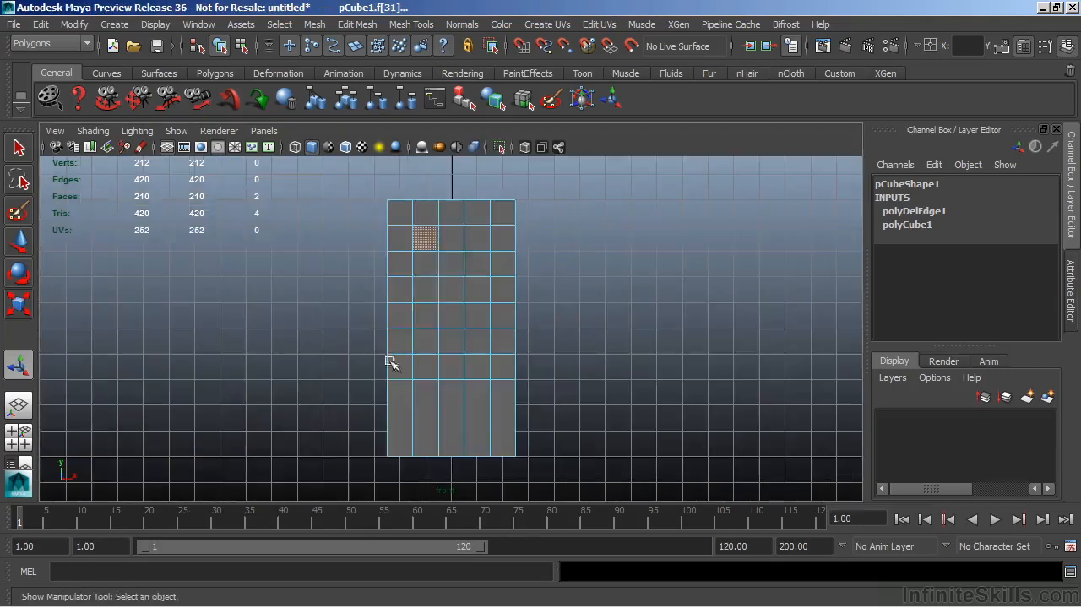
{"action": "left_click", "coordinate": [477, 241], "text": "shift"}
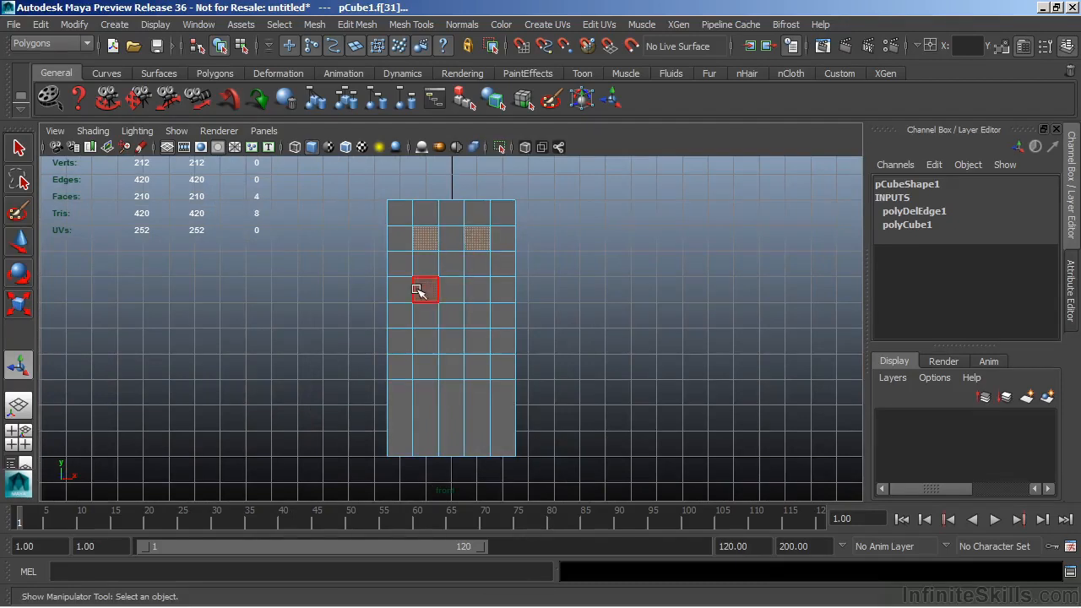
{"action": "left_click", "coordinate": [425, 290], "text": "shift"}
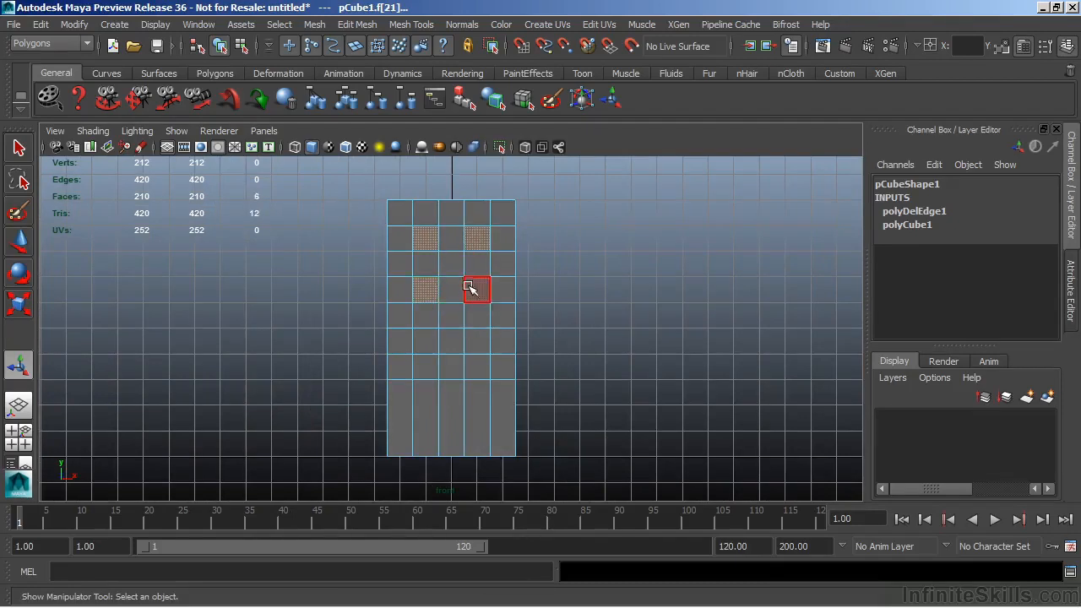
{"action": "left_click", "coordinate": [477, 292], "text": "shift"}
{"action": "left_click", "coordinate": [425, 340], "text": "shift"}
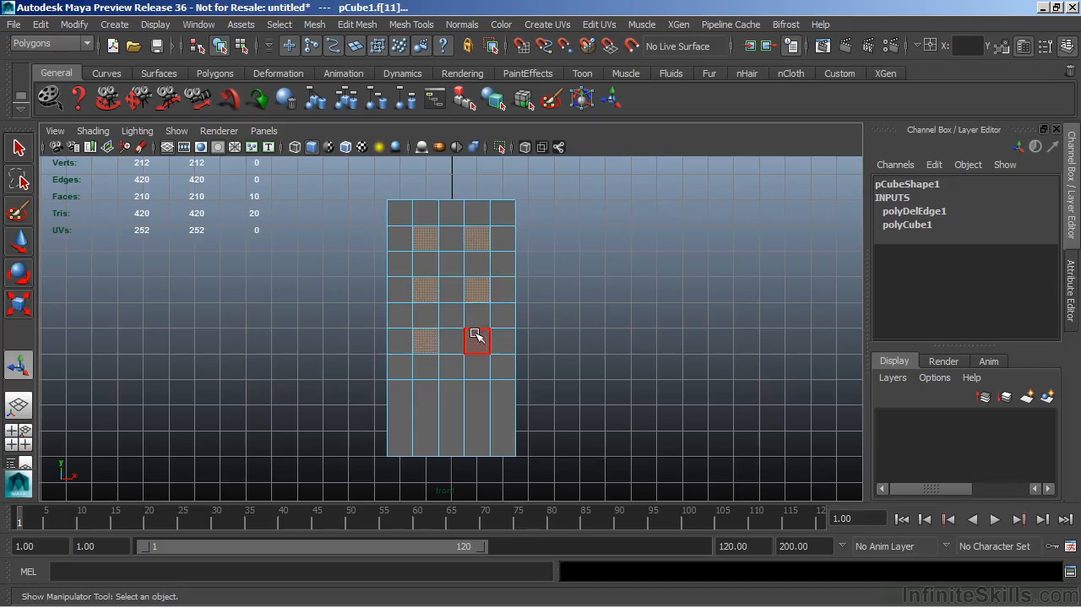
{"action": "left_click", "coordinate": [476, 341], "text": "shift"}
In the side view, add the second- and fourth-column faces of rows two, four and six to the selection
{"action": "key", "text": "space"}
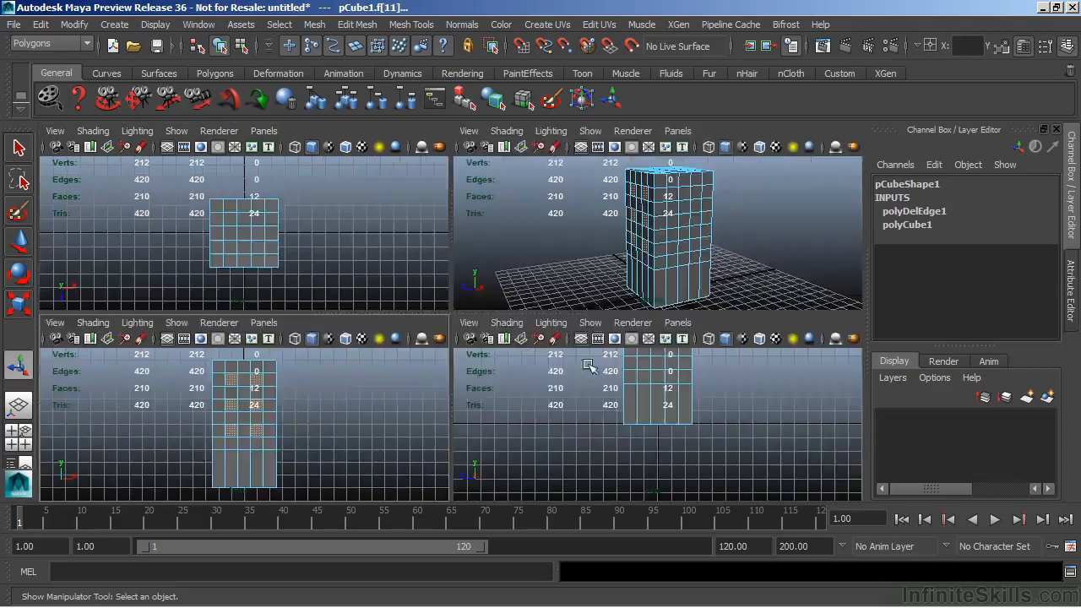
{"action": "key", "text": "space"}
{"action": "middle_click_drag", "start_coordinate": [529, 285], "coordinate": [567, 417], "text": "alt"}
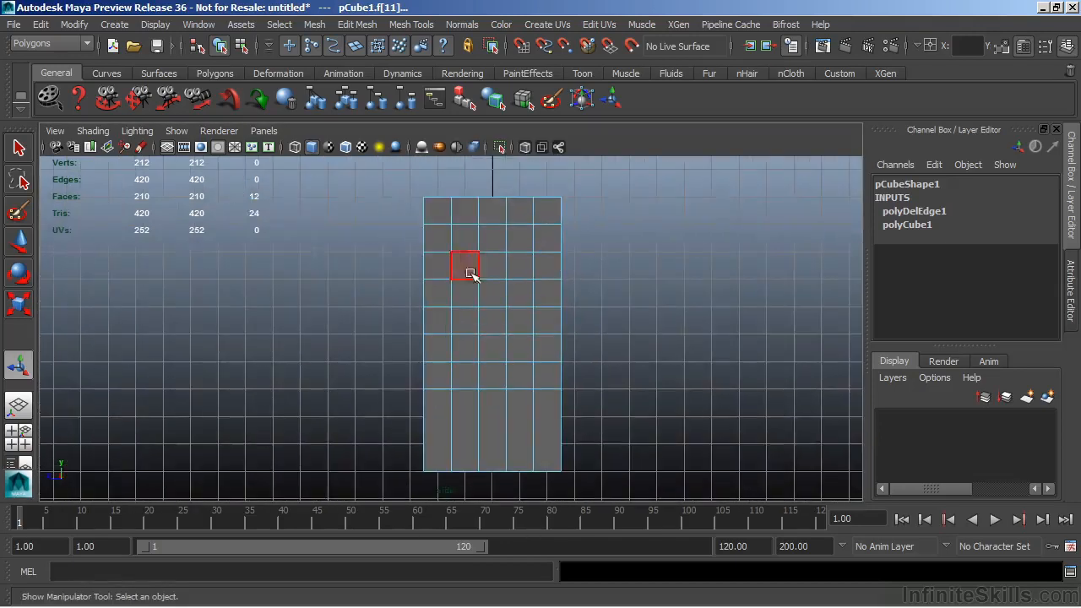
{"action": "left_click", "coordinate": [465, 243], "text": "shift"}
{"action": "left_click", "coordinate": [462, 291], "text": "shift"}
{"action": "left_click", "coordinate": [466, 350], "text": "shift"}
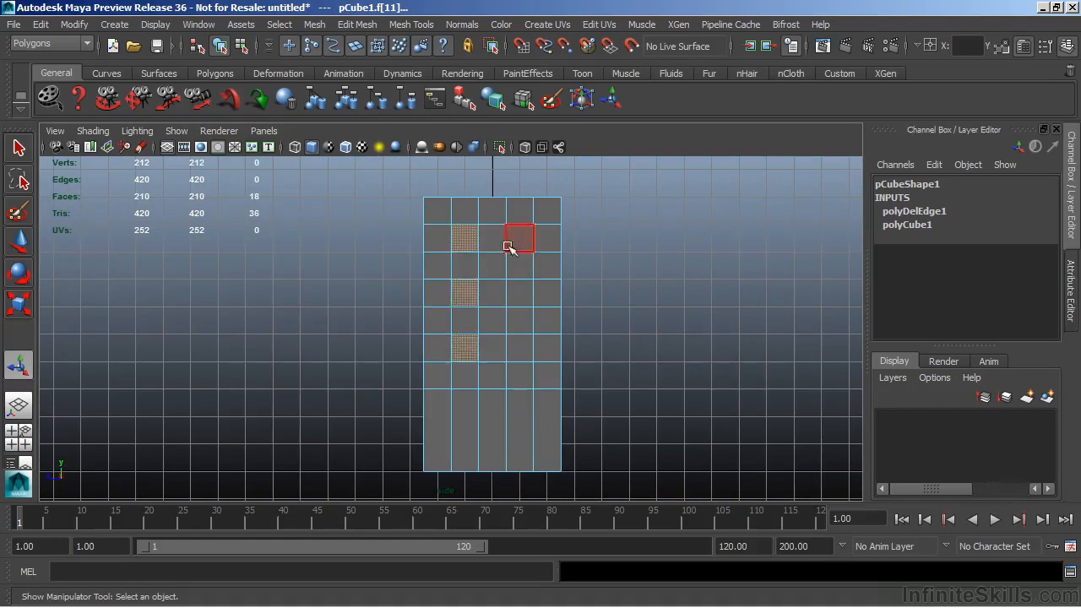
{"action": "left_click", "coordinate": [521, 243], "text": "shift"}
{"action": "left_click", "coordinate": [519, 293], "text": "shift"}
{"action": "left_click", "coordinate": [518, 347], "text": "shift"}
Extrude the selected window faces in the perspective view and push them slightly inward, by about 0.1
{"action": "key", "text": "space"}
{"action": "key", "text": "space"}
{"action": "left_click_drag", "start_coordinate": [583, 321], "coordinate": [550, 284], "text": "alt"}
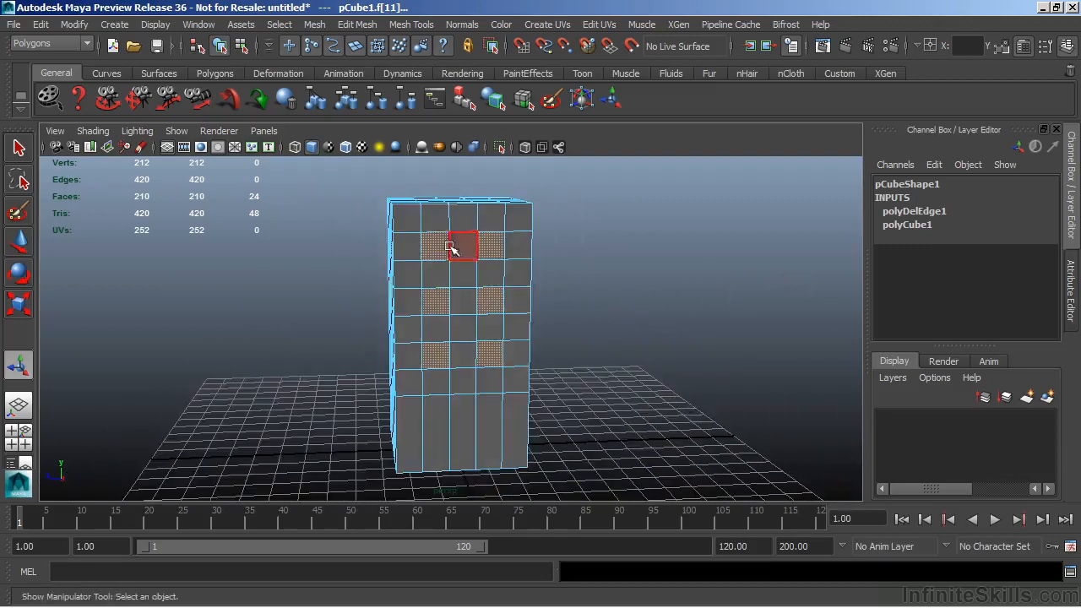
{"action": "left_click_drag", "start_coordinate": [439, 273], "coordinate": [678, 269], "text": "alt"}
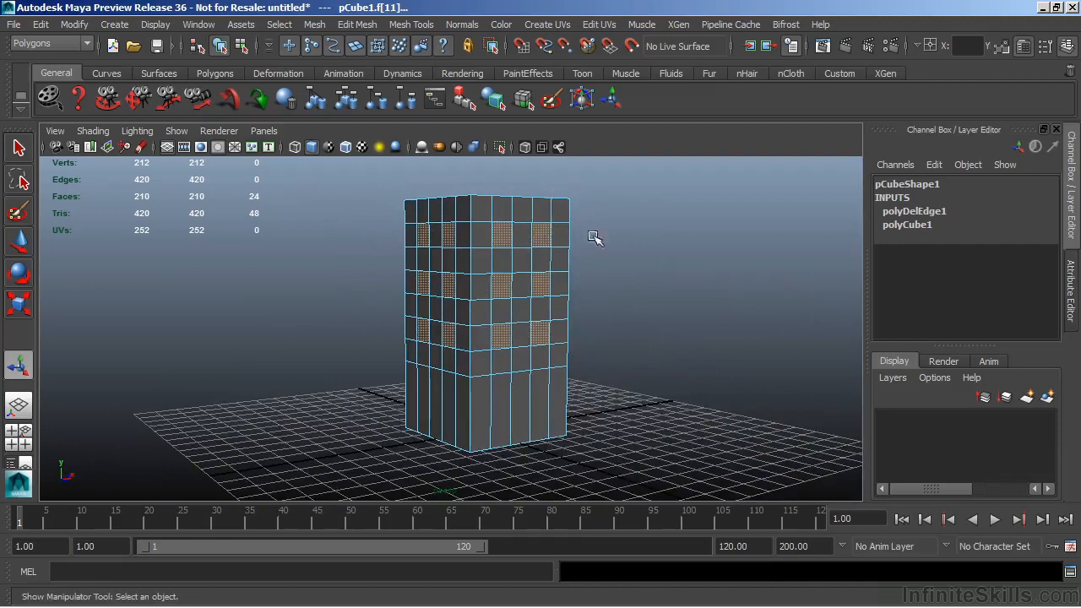
{"action": "left_click", "coordinate": [354, 25]}
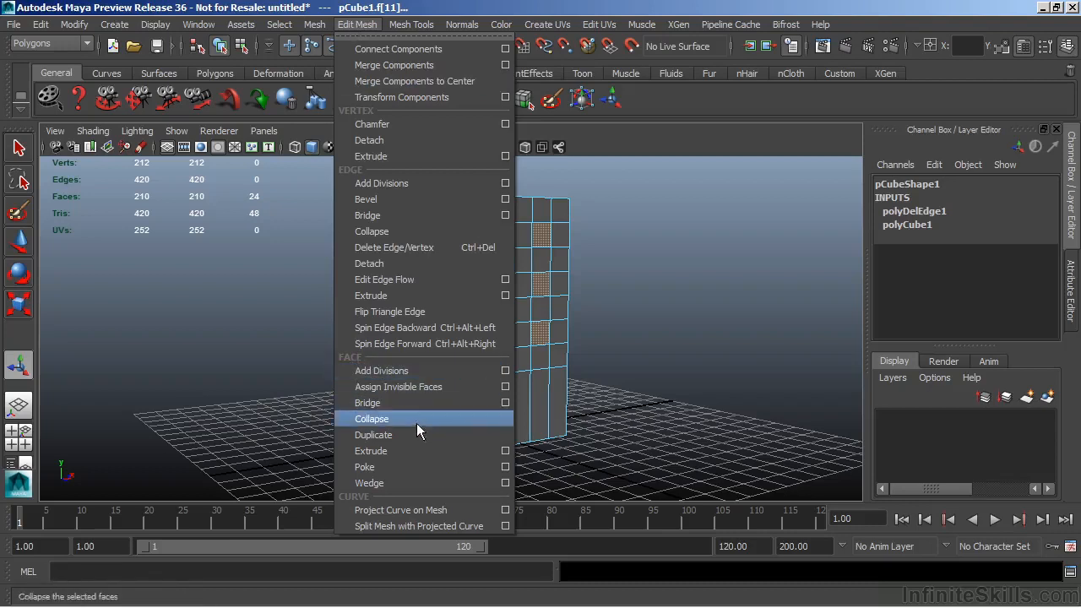
{"action": "left_click", "coordinate": [372, 452]}
{"action": "right_click_drag", "start_coordinate": [314, 378], "coordinate": [837, 343], "text": "alt"}
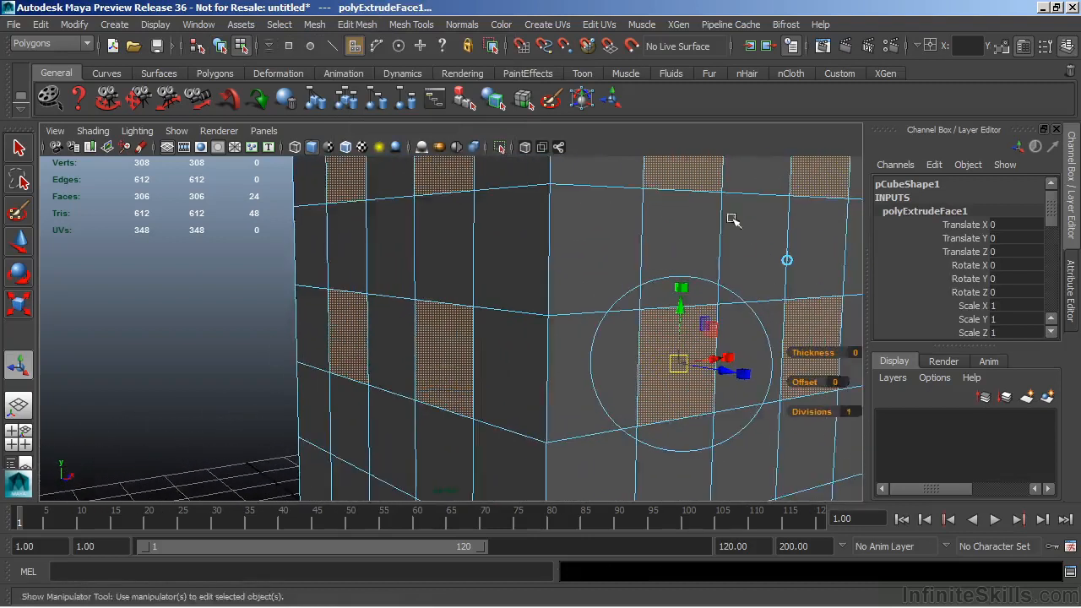
{"action": "middle_click_drag", "start_coordinate": [734, 222], "coordinate": [534, 222], "text": "alt"}
{"action": "left_click_drag", "start_coordinate": [556, 320], "coordinate": [596, 316], "text": "alt"}
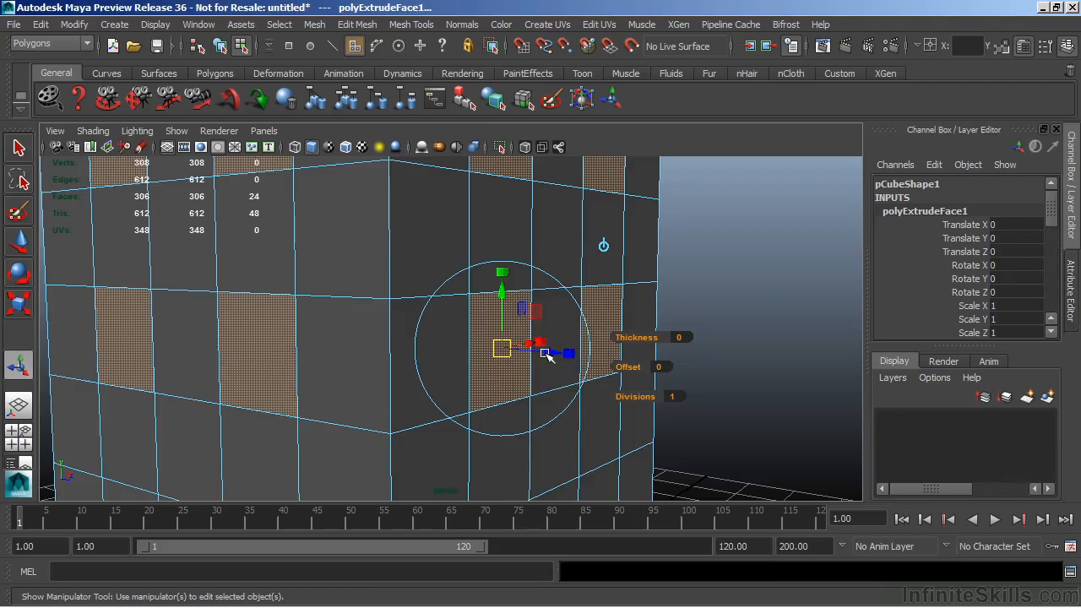
{"action": "left_click_drag", "start_coordinate": [549, 352], "coordinate": [535, 397]}
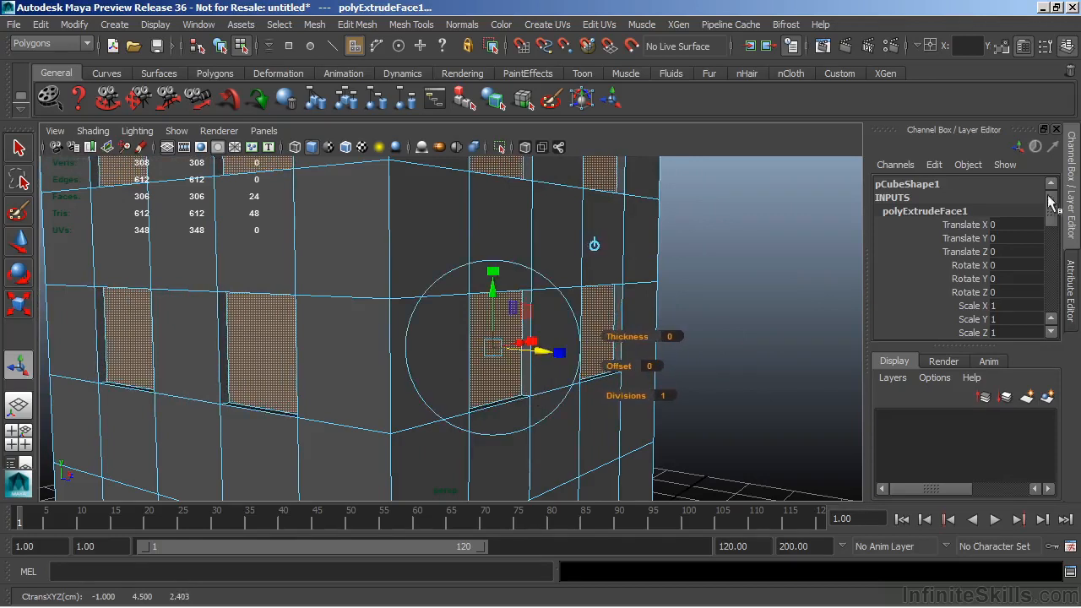
Set the face extrusion's Local Translate Z to -0.1
{"action": "left_click_drag", "start_coordinate": [1052, 213], "coordinate": [1052, 260]}
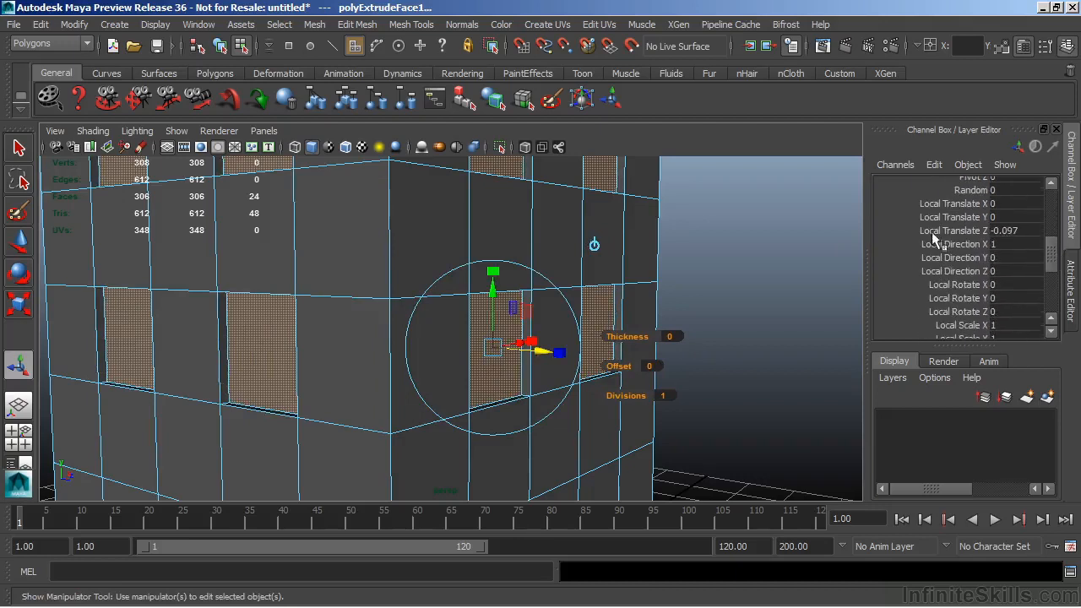
{"action": "double_click", "coordinate": [1009, 230]}
{"action": "type", "text": "-0.1"}
{"action": "key", "text": "Return"}
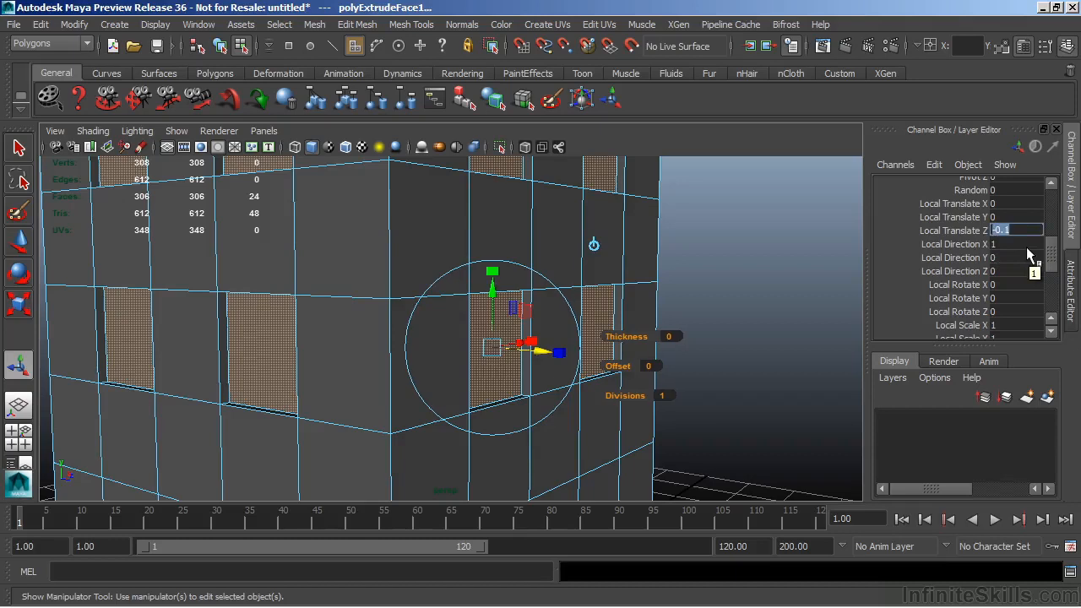
Clear the face selection, return the box to object mode, and examine the recessed windows from several angles
{"action": "left_click_drag", "start_coordinate": [560, 309], "coordinate": [483, 304], "text": "alt"}
{"action": "left_click", "coordinate": [647, 277]}
{"action": "left_click_drag", "start_coordinate": [664, 297], "coordinate": [609, 299], "text": "alt"}
{"action": "right_click_drag", "start_coordinate": [549, 268], "coordinate": [623, 201]}
{"action": "left_click_drag", "start_coordinate": [618, 307], "coordinate": [655, 328], "text": "alt"}
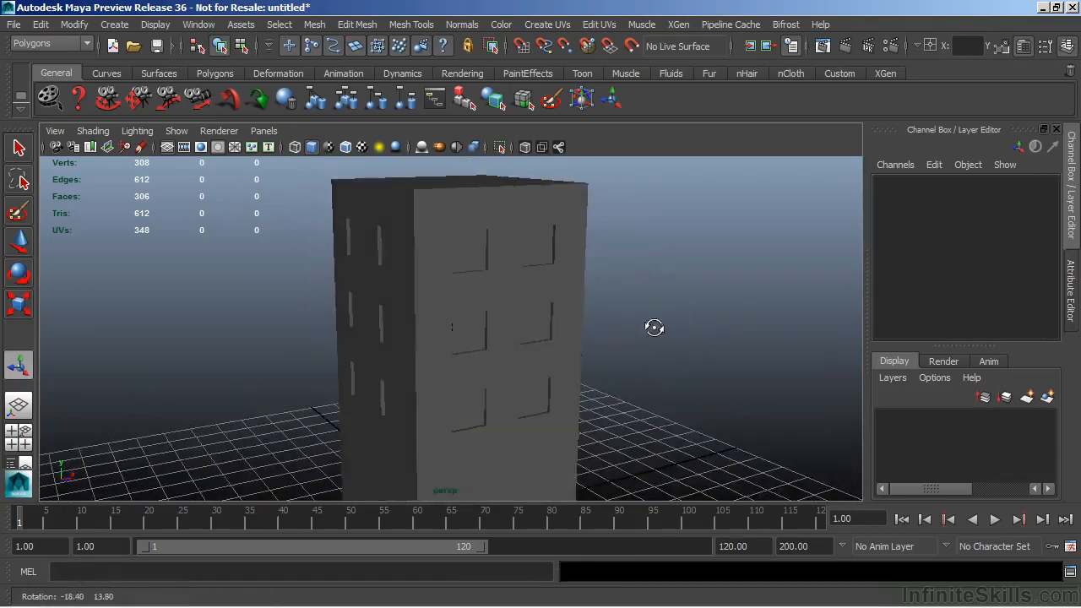
{"action": "left_click_drag", "start_coordinate": [514, 333], "coordinate": [516, 288], "text": "alt"}
Select the box and insert an edge loop just above the horizontal edge that tops the tall bottom faces
{"action": "left_click", "coordinate": [515, 355]}
{"action": "middle_click_drag", "start_coordinate": [524, 372], "coordinate": [529, 281], "text": "alt"}
{"action": "left_click_drag", "start_coordinate": [469, 375], "coordinate": [502, 401], "text": "alt"}
{"action": "left_click_drag", "start_coordinate": [533, 358], "coordinate": [519, 355], "text": "alt"}
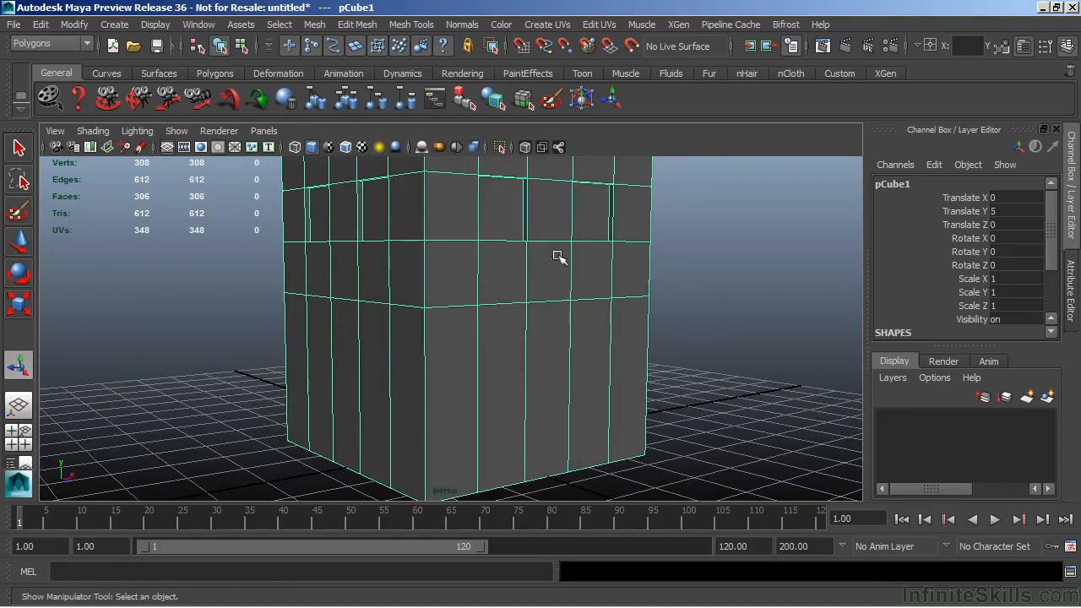
{"action": "left_click_drag", "start_coordinate": [565, 256], "coordinate": [572, 309], "text": "alt"}
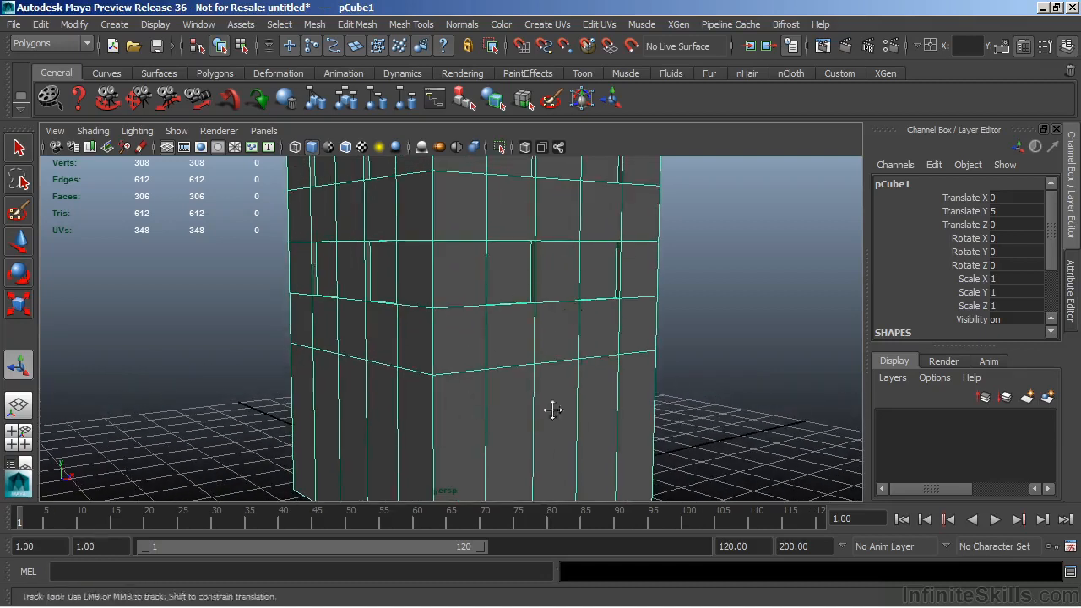
{"action": "left_click_drag", "start_coordinate": [553, 413], "coordinate": [501, 293], "text": "alt"}
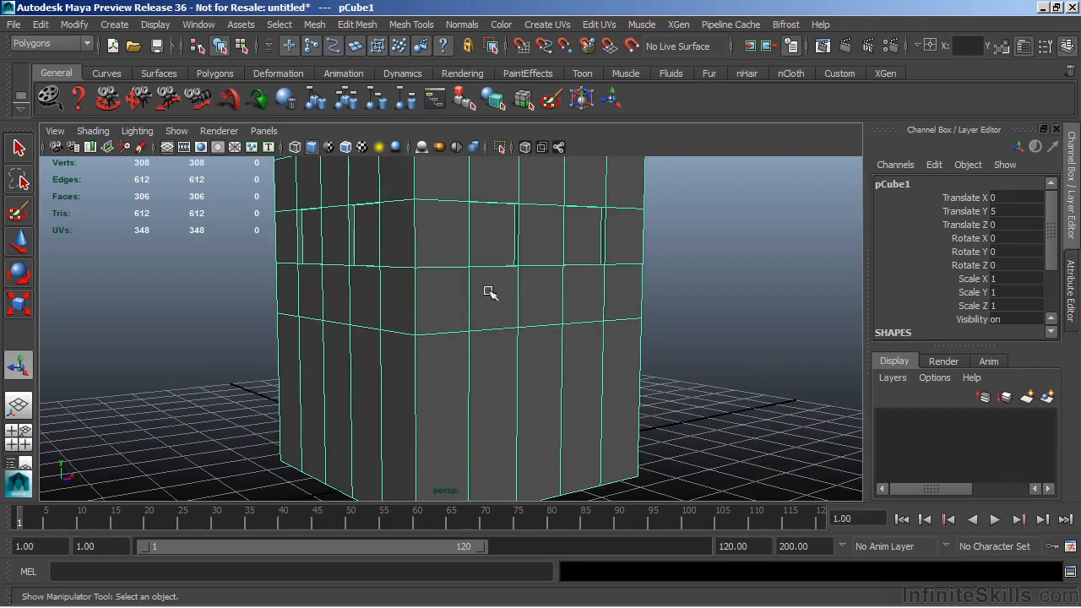
{"action": "left_click", "coordinate": [413, 25]}
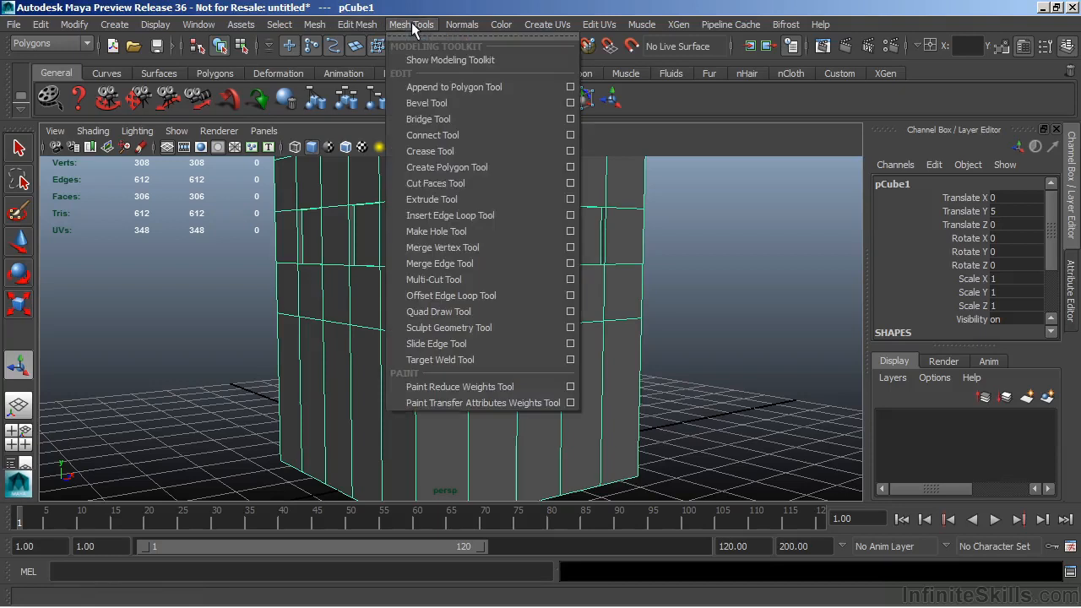
{"action": "left_click", "coordinate": [454, 216]}
{"action": "left_click_drag", "start_coordinate": [420, 302], "coordinate": [456, 321]}
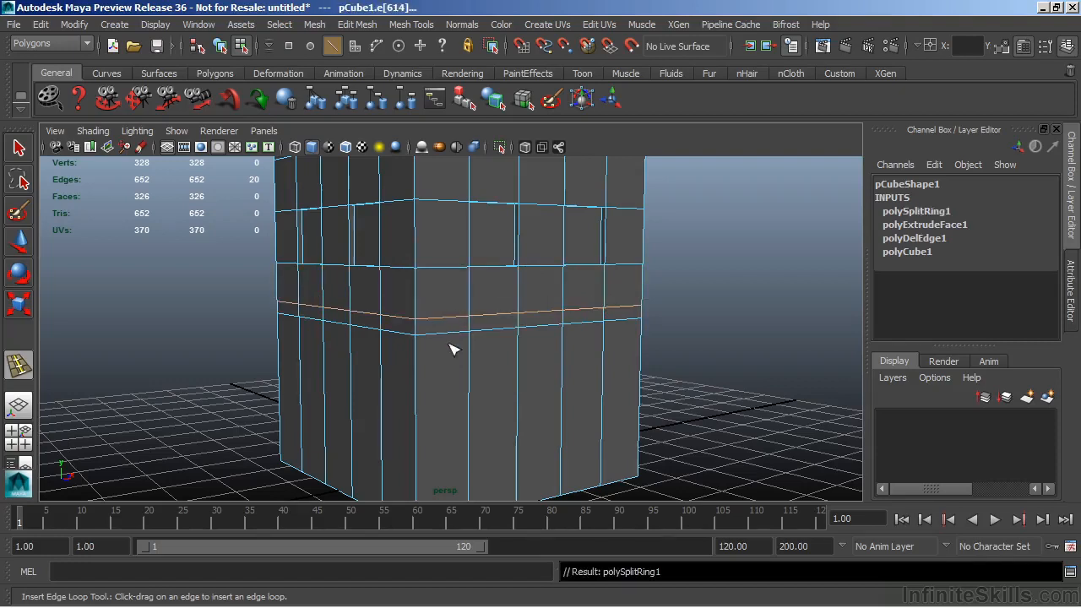
Switch to face selection and select the full ring of narrow faces directly below the inserted edge loop
{"action": "mouse_move", "coordinate": [560, 387]}
{"action": "left_mouse_down", "text": "alt"}
{"action": "mouse_move", "coordinate": [493, 375]}
{"action": "mouse_move", "coordinate": [560, 379]}
{"action": "mouse_move", "coordinate": [543, 391]}
{"action": "left_mouse_up", "text": "alt"}
{"action": "left_click_drag", "start_coordinate": [522, 354], "coordinate": [533, 321], "text": "alt"}
{"action": "left_click", "coordinate": [20, 148]}
{"action": "right_click_drag", "start_coordinate": [498, 311], "coordinate": [497, 264]}
{"action": "left_click", "coordinate": [499, 318]}
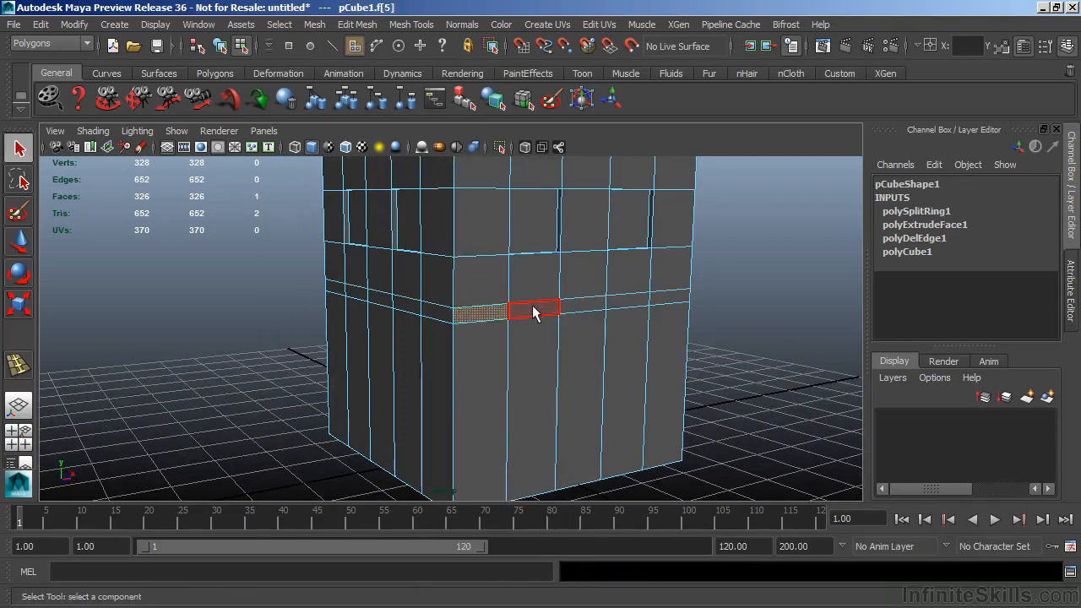
{"action": "double_click", "coordinate": [532, 312], "text": "shift"}
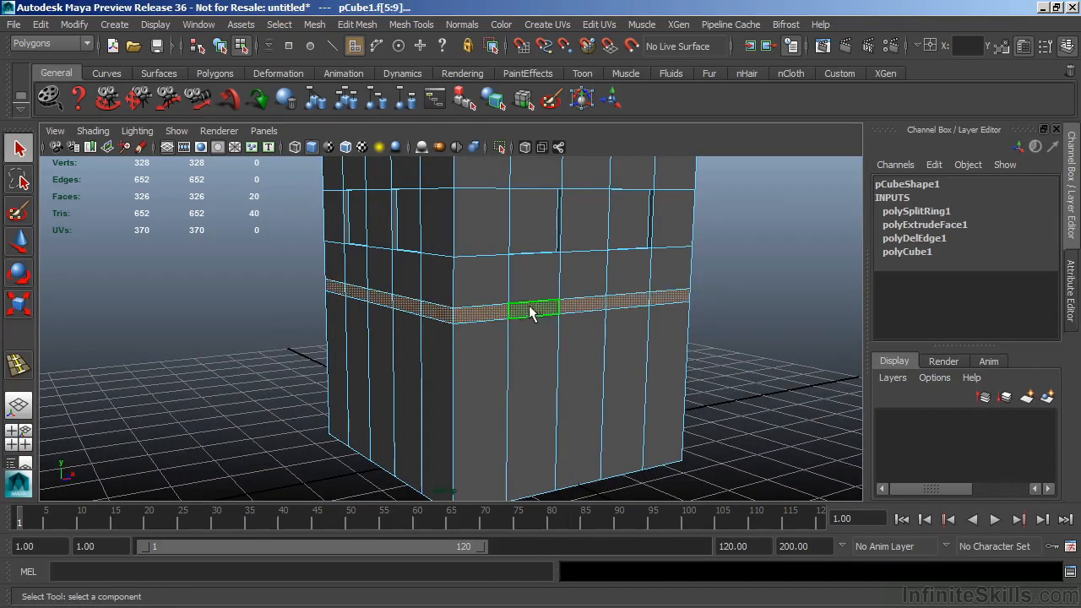
{"action": "left_click_drag", "start_coordinate": [527, 351], "coordinate": [482, 354], "text": "alt"}
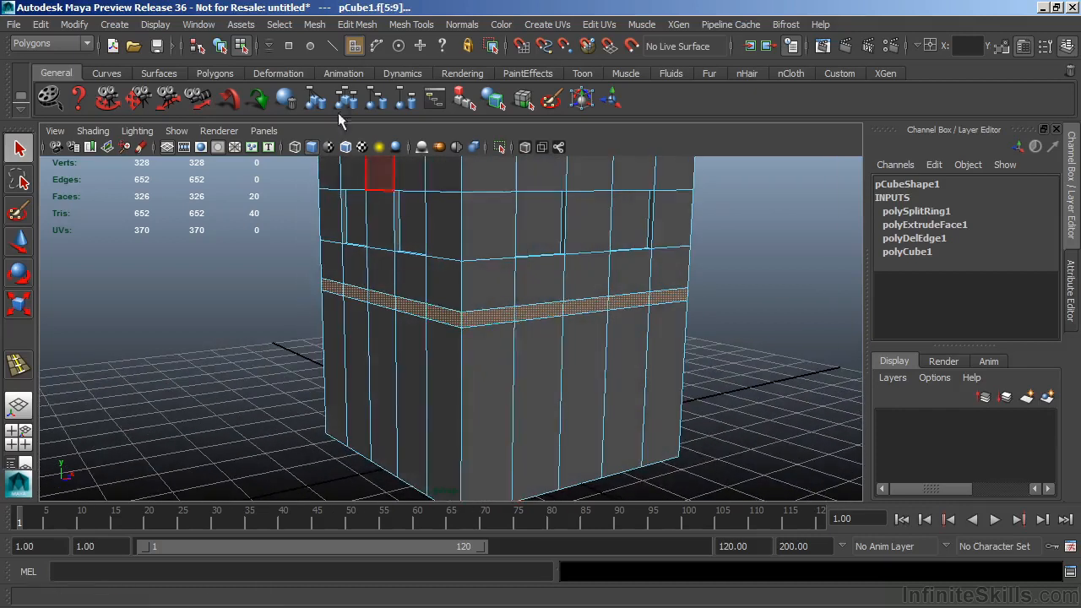
Start a face extrusion on the selected ring of narrow faces around the building
{"action": "left_click", "coordinate": [358, 25]}
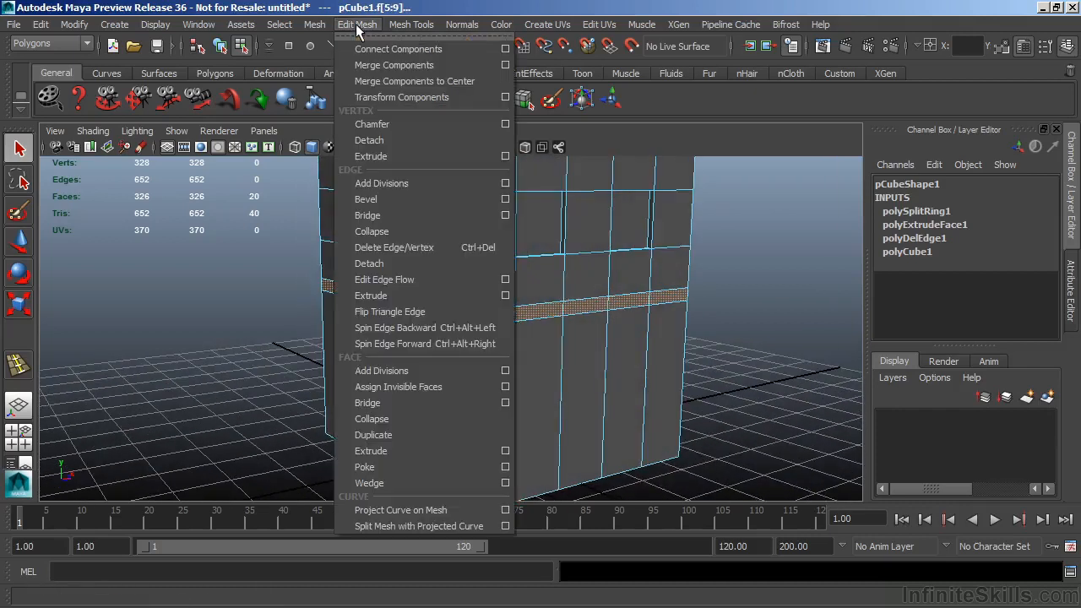
{"action": "left_click", "coordinate": [380, 450]}
{"action": "right_click_drag", "start_coordinate": [414, 380], "coordinate": [624, 314], "text": "alt"}
{"action": "left_click_drag", "start_coordinate": [474, 380], "coordinate": [640, 385], "text": "alt"}
{"action": "middle_click_drag", "start_coordinate": [608, 359], "coordinate": [553, 302], "text": "alt"}
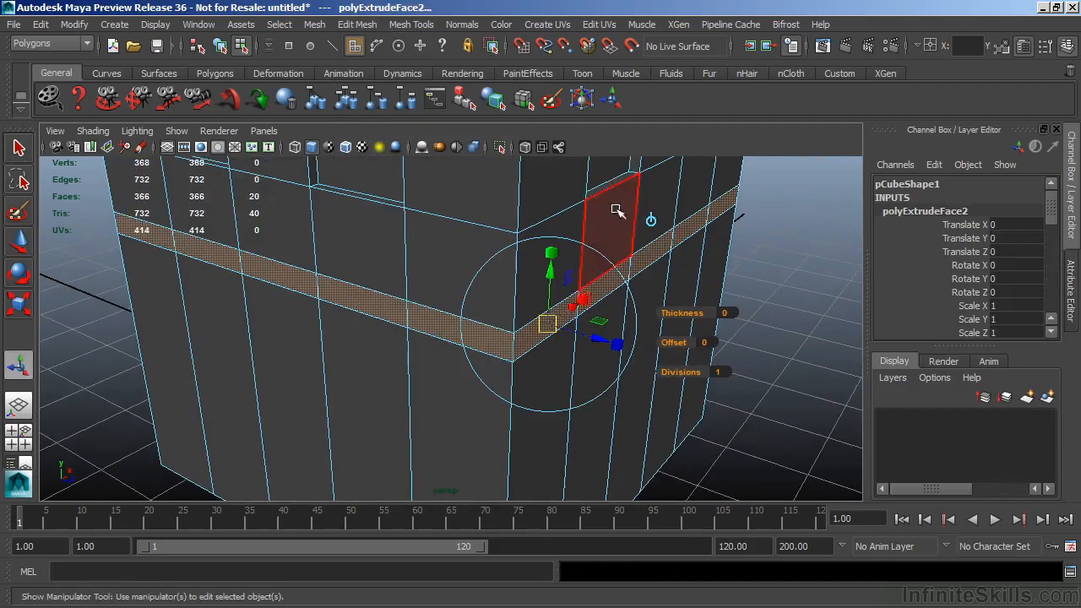
{"action": "left_click_drag", "start_coordinate": [593, 343], "coordinate": [733, 380]}
{"action": "left_click_drag", "start_coordinate": [673, 404], "coordinate": [540, 331], "text": "alt"}
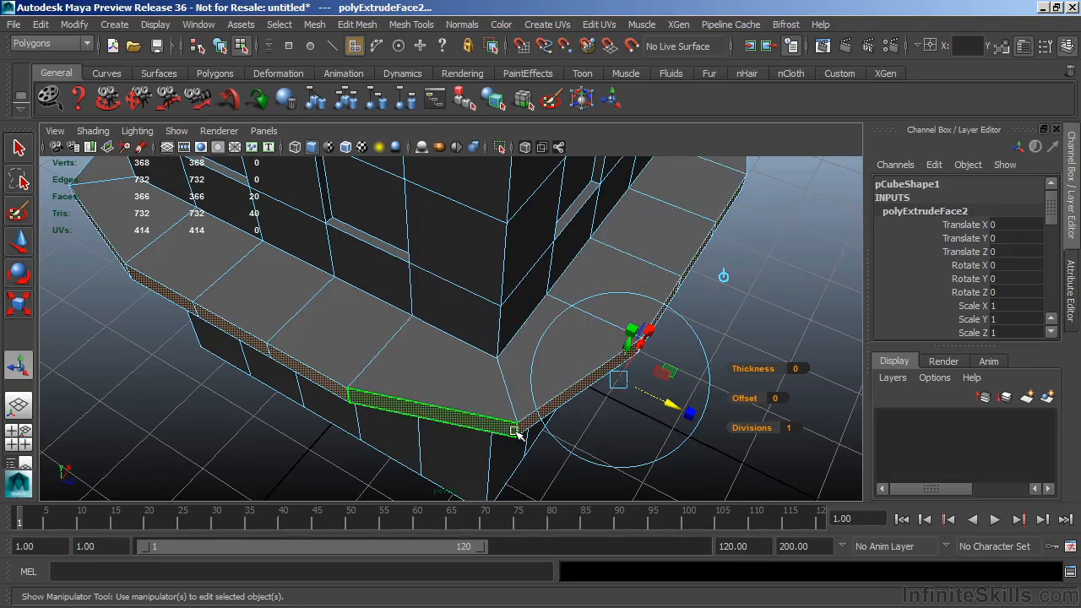
{"action": "key", "text": "ctrl+z"}
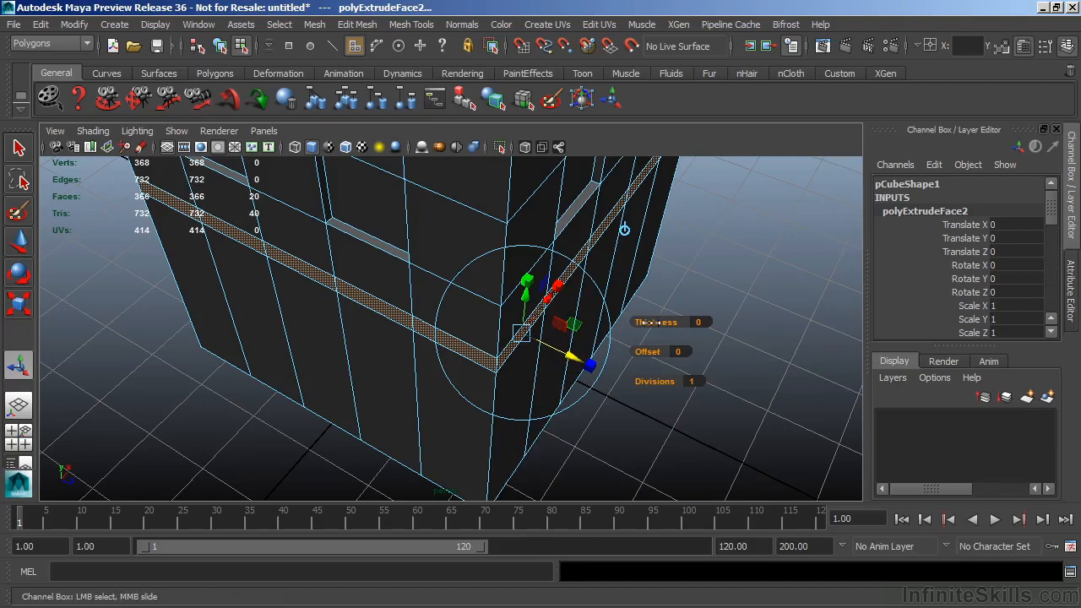
{"action": "left_click_drag", "start_coordinate": [646, 322], "coordinate": [662, 324]}
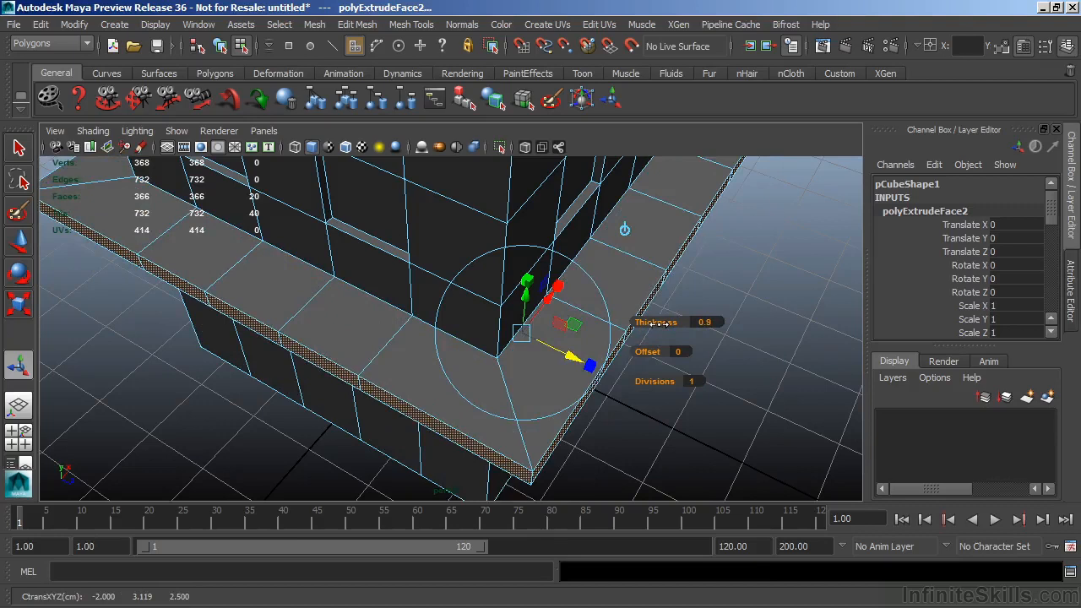
{"action": "left_click_drag", "start_coordinate": [662, 324], "coordinate": [659, 325]}
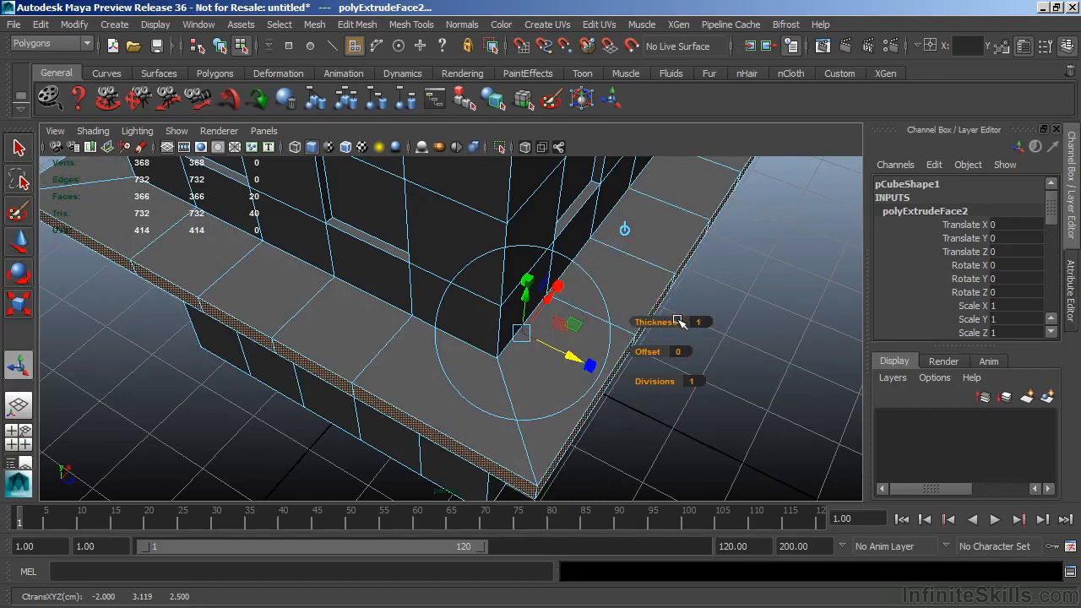
{"action": "key", "text": "ctrl+z"}
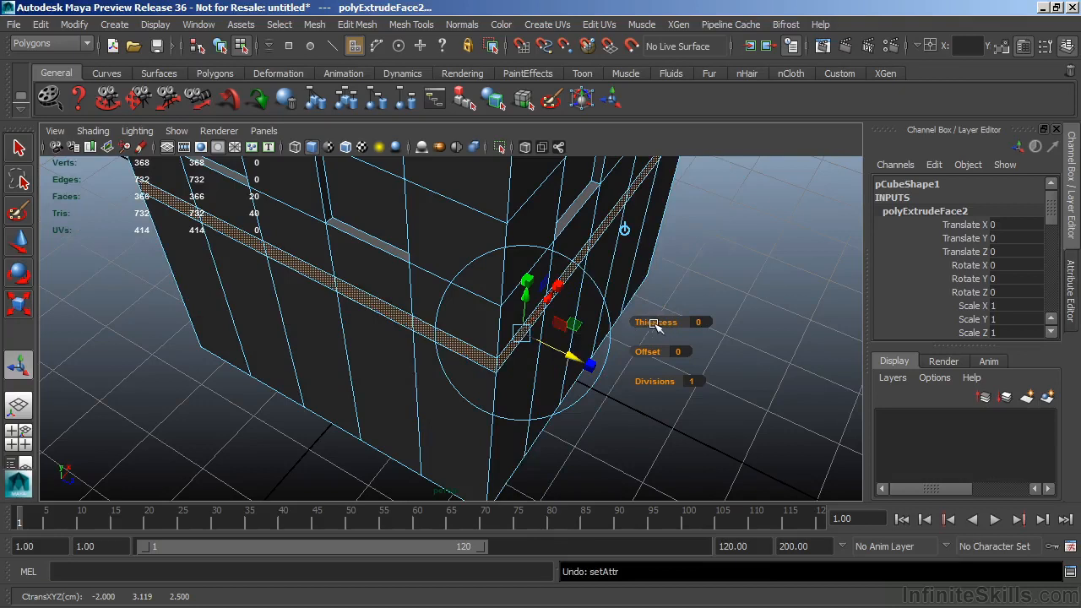
Extend the extruded ring outward into a thin ledge with a thickness of 0.1
{"action": "left_click_drag", "start_coordinate": [655, 326], "coordinate": [681, 323]}
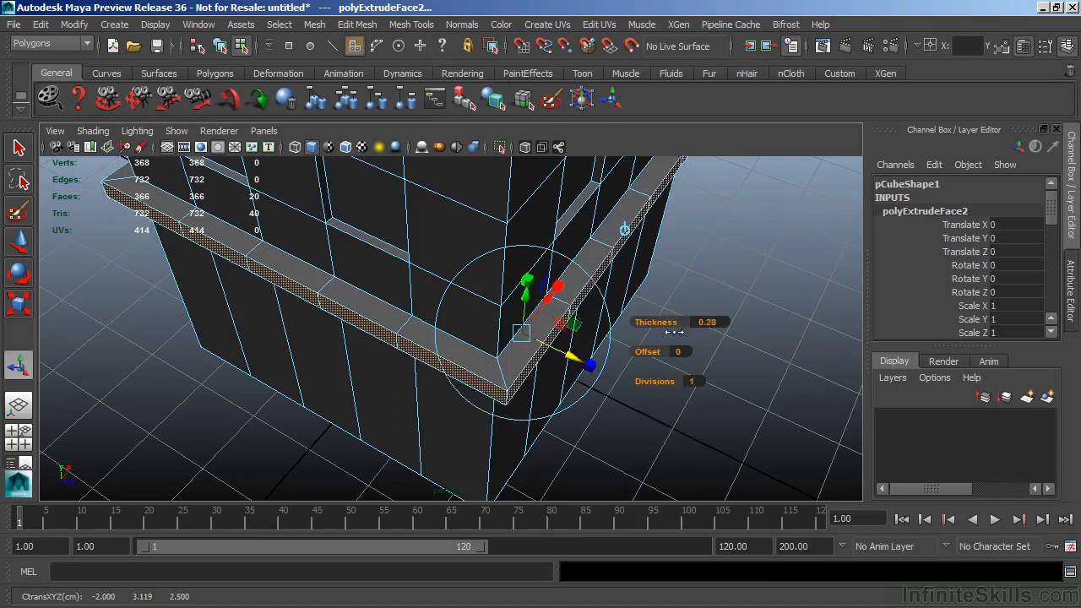
{"action": "left_click_drag", "start_coordinate": [682, 332], "coordinate": [664, 346]}
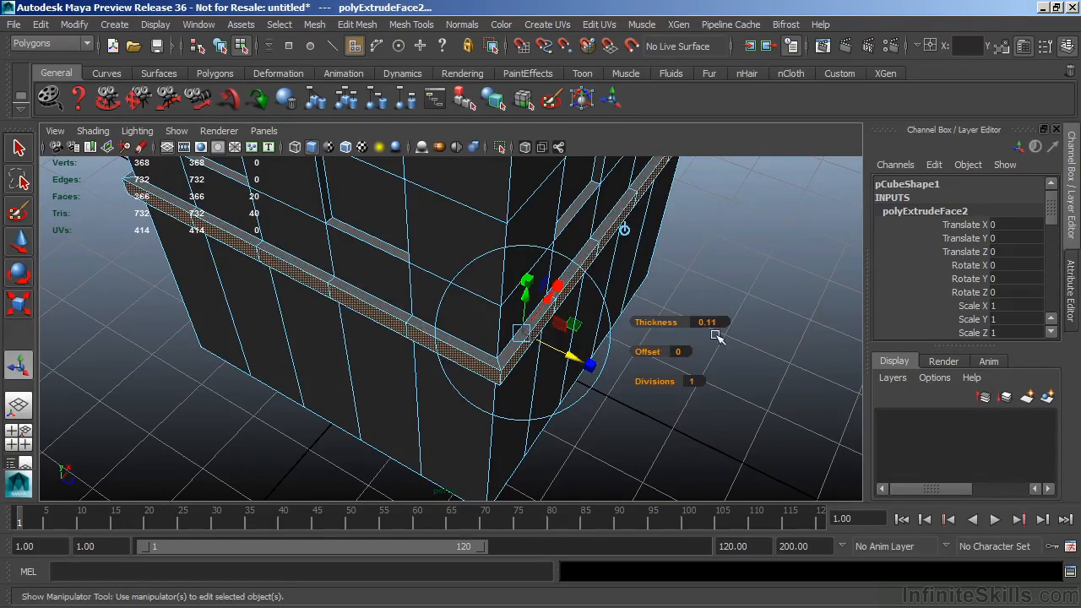
{"action": "left_click", "coordinate": [728, 323]}
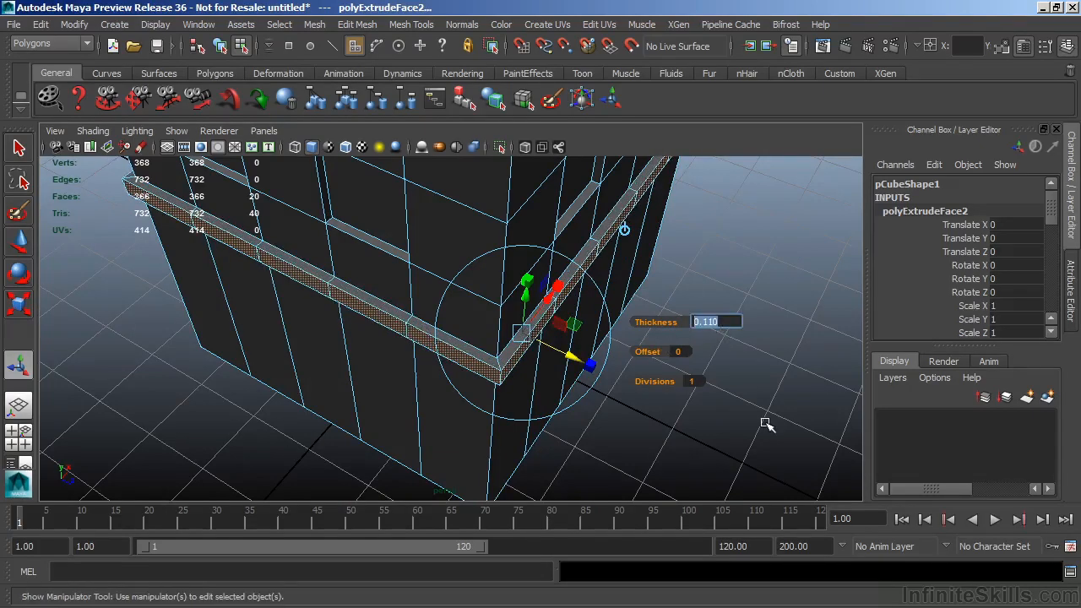
{"action": "type", "text": ".1"}
{"action": "key", "text": "Return"}
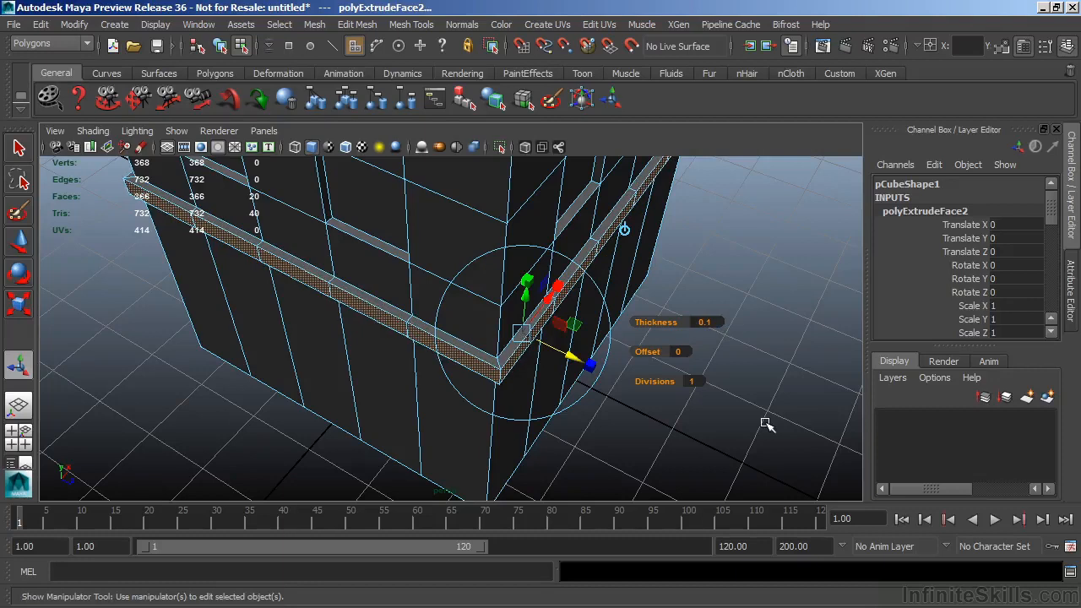
Return the building to object mode and examine the ledge and walls from several angles
{"action": "left_click_drag", "start_coordinate": [592, 428], "coordinate": [491, 382], "text": "alt"}
{"action": "right_click_drag", "start_coordinate": [593, 282], "coordinate": [515, 263], "text": "alt"}
{"action": "middle_click_drag", "start_coordinate": [515, 263], "coordinate": [527, 338], "text": "alt"}
{"action": "left_click", "coordinate": [724, 304]}
{"action": "left_click_drag", "start_coordinate": [724, 304], "coordinate": [724, 350], "text": "alt"}
{"action": "right_click_drag", "start_coordinate": [616, 306], "coordinate": [683, 201]}
{"action": "left_click_drag", "start_coordinate": [612, 363], "coordinate": [644, 324], "text": "alt"}
{"action": "right_click_drag", "start_coordinate": [645, 323], "coordinate": [505, 287], "text": "alt"}
{"action": "middle_click_drag", "start_coordinate": [506, 287], "coordinate": [495, 365], "text": "alt"}
{"action": "left_click", "coordinate": [553, 366]}
{"action": "left_click_drag", "start_coordinate": [596, 366], "coordinate": [449, 362], "text": "alt"}
{"action": "right_click_drag", "start_coordinate": [448, 363], "coordinate": [532, 279], "text": "alt"}
{"action": "middle_click_drag", "start_coordinate": [532, 279], "coordinate": [546, 408], "text": "alt"}
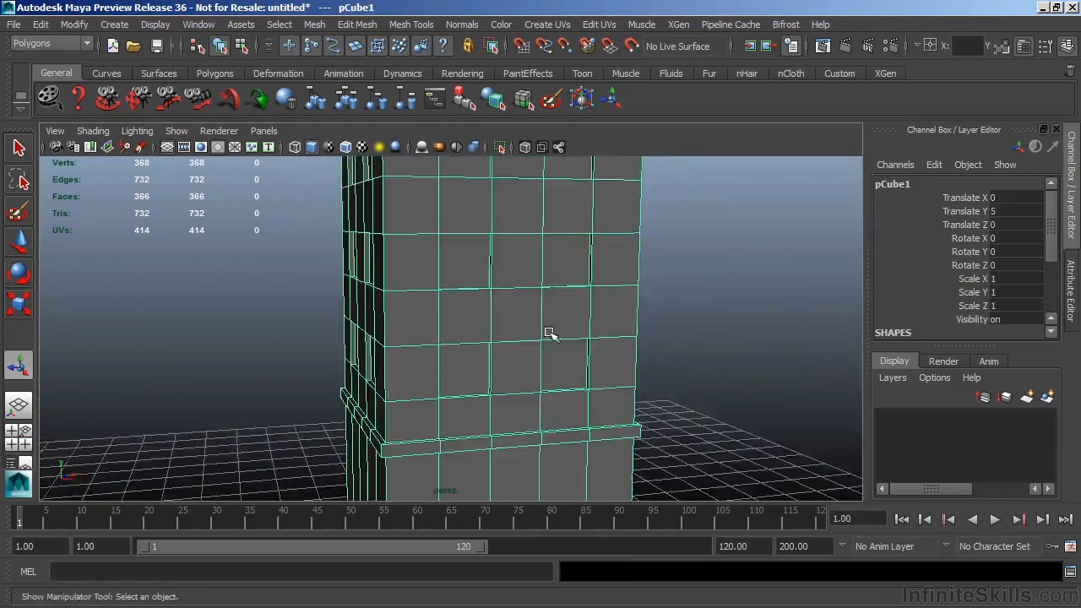
Switch to face selection and select only the faces on top of the building, leaving out the side faces below them
{"action": "right_click_drag", "start_coordinate": [546, 408], "coordinate": [478, 296], "text": "alt"}
{"action": "middle_click_drag", "start_coordinate": [477, 296], "coordinate": [481, 381], "text": "alt"}
{"action": "left_click_drag", "start_coordinate": [481, 382], "coordinate": [518, 280], "text": "alt"}
{"action": "right_click_drag", "start_coordinate": [519, 221], "coordinate": [520, 262]}
{"action": "left_click_drag", "start_coordinate": [512, 314], "coordinate": [551, 289], "text": "alt"}
{"action": "left_click_drag", "start_coordinate": [300, 228], "coordinate": [714, 284]}
{"action": "left_click_drag", "start_coordinate": [557, 309], "coordinate": [531, 318], "text": "alt"}
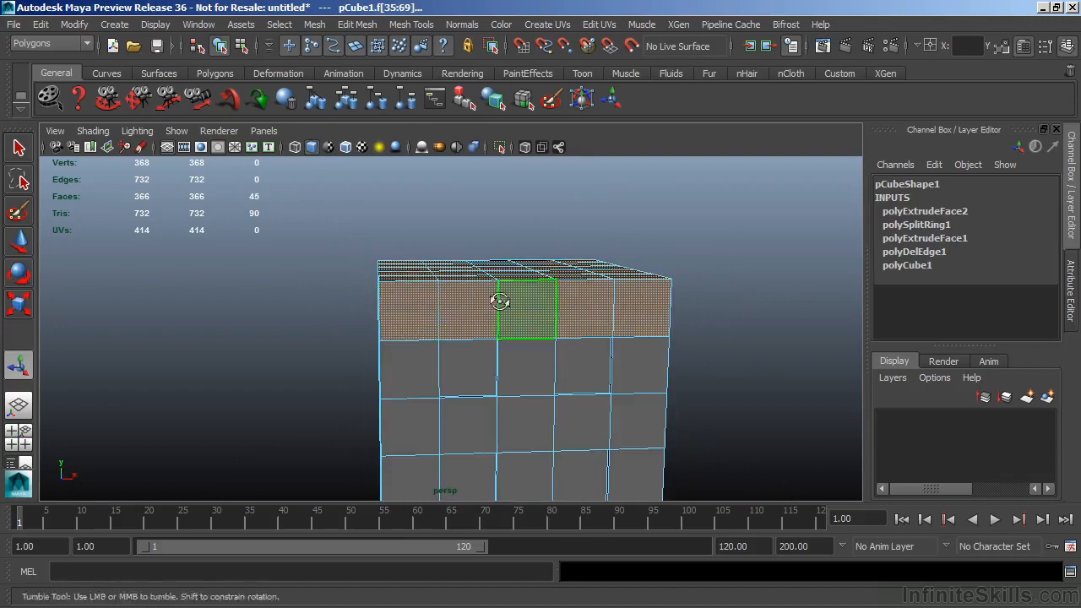
{"action": "left_click_drag", "start_coordinate": [500, 302], "coordinate": [493, 296], "text": "alt"}
{"action": "left_click_drag", "start_coordinate": [317, 297], "coordinate": [778, 400], "text": "ctrl"}
{"action": "left_click_drag", "start_coordinate": [385, 389], "coordinate": [526, 396], "text": "alt"}
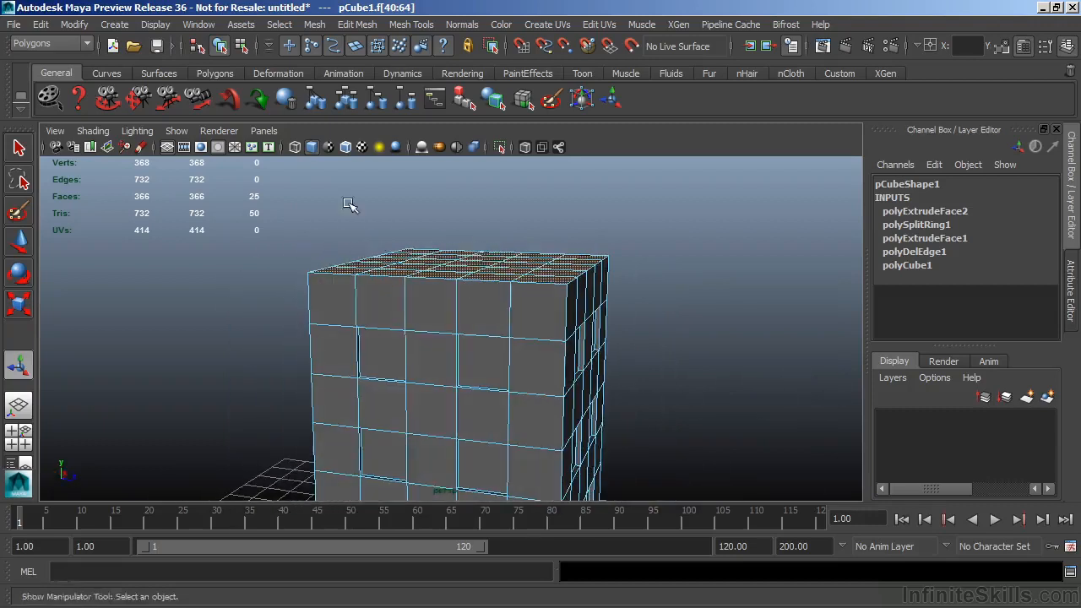
Extrude the selected top faces upward with a Local Translate Z of 0.1
{"action": "left_click", "coordinate": [364, 27]}
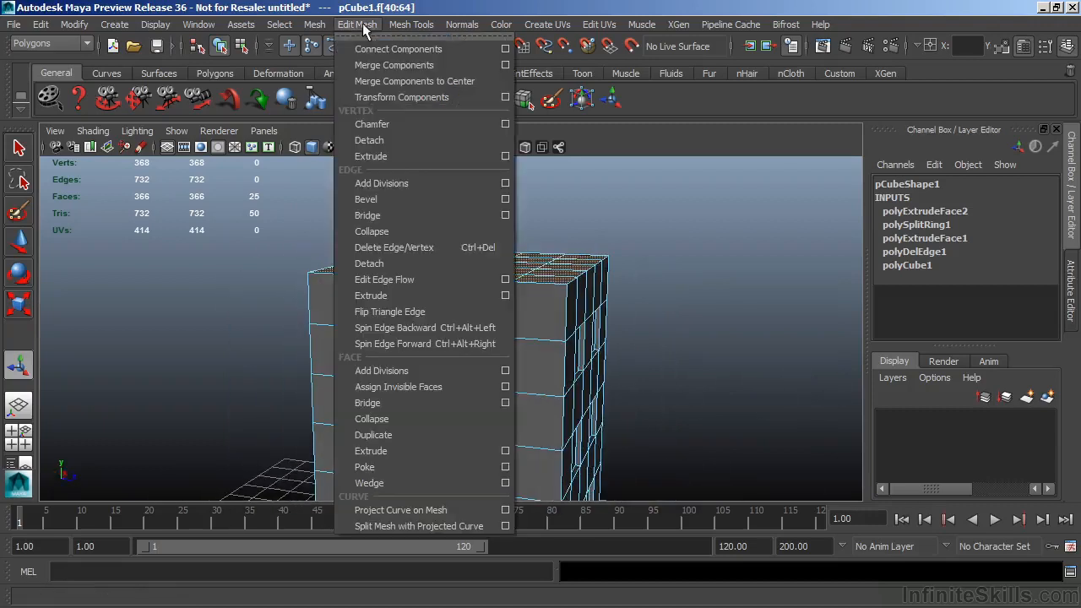
{"action": "left_click", "coordinate": [379, 451]}
{"action": "left_click_drag", "start_coordinate": [547, 221], "coordinate": [542, 211]}
{"action": "left_click_drag", "start_coordinate": [1047, 221], "coordinate": [1053, 253]}
{"action": "double_click", "coordinate": [1018, 246]}
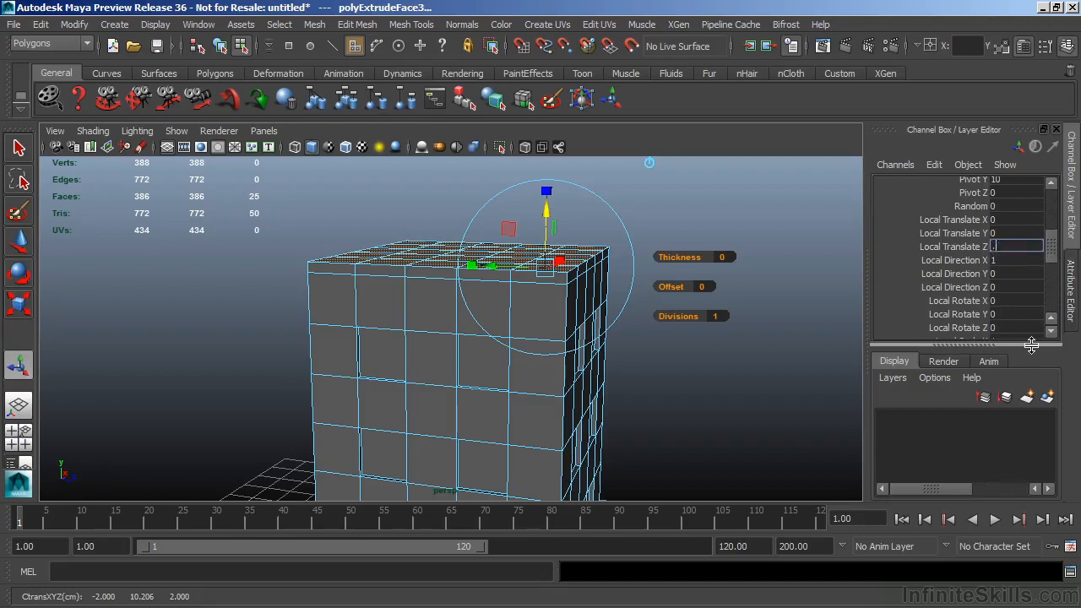
{"action": "key", "text": "Return"}
Select the full ring of thin side faces around the top edge of the building
{"action": "middle_click_drag", "start_coordinate": [656, 413], "coordinate": [598, 298], "text": "alt"}
{"action": "left_click_drag", "start_coordinate": [540, 350], "coordinate": [583, 270], "text": "alt"}
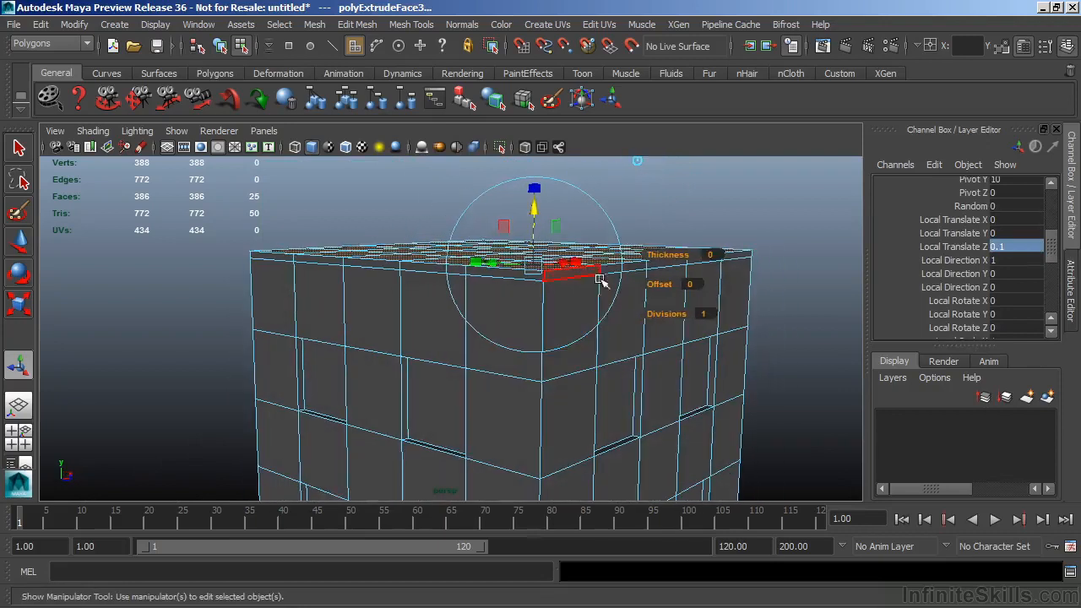
{"action": "left_click", "coordinate": [623, 272]}
{"action": "double_click", "coordinate": [617, 269]}
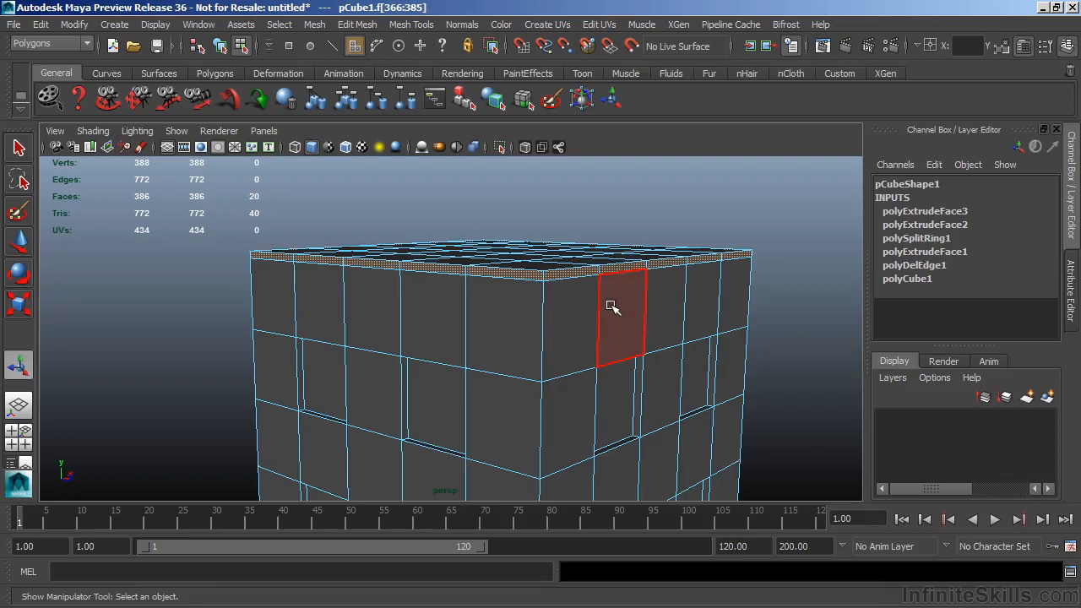
Extrude the selected top ring outward with a thickness of 0.1
{"action": "key", "text": "ctrl+e"}
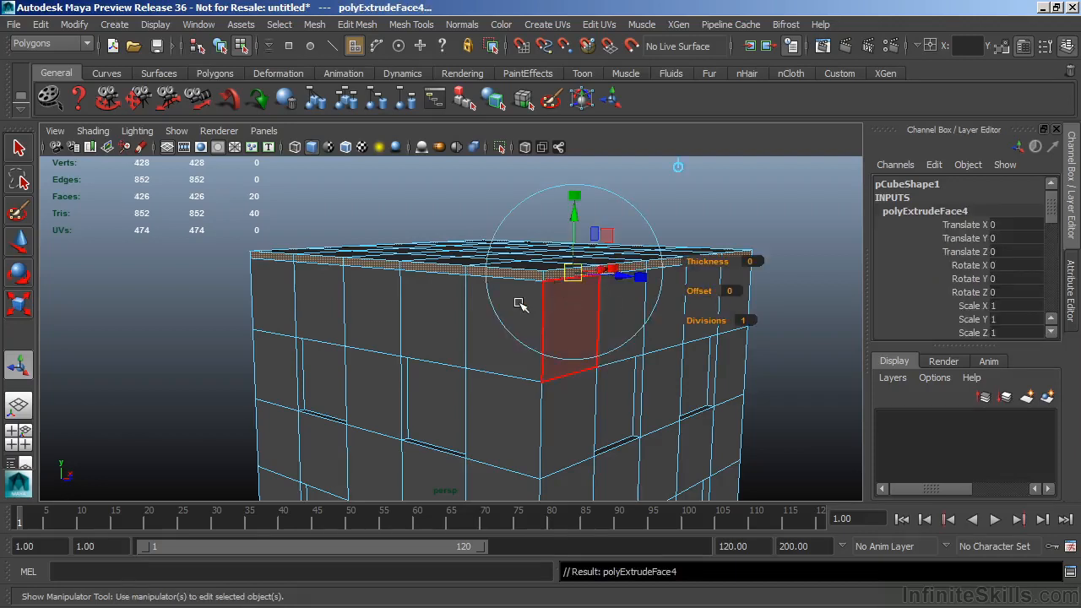
{"action": "left_click_drag", "start_coordinate": [522, 304], "coordinate": [725, 279], "text": "alt"}
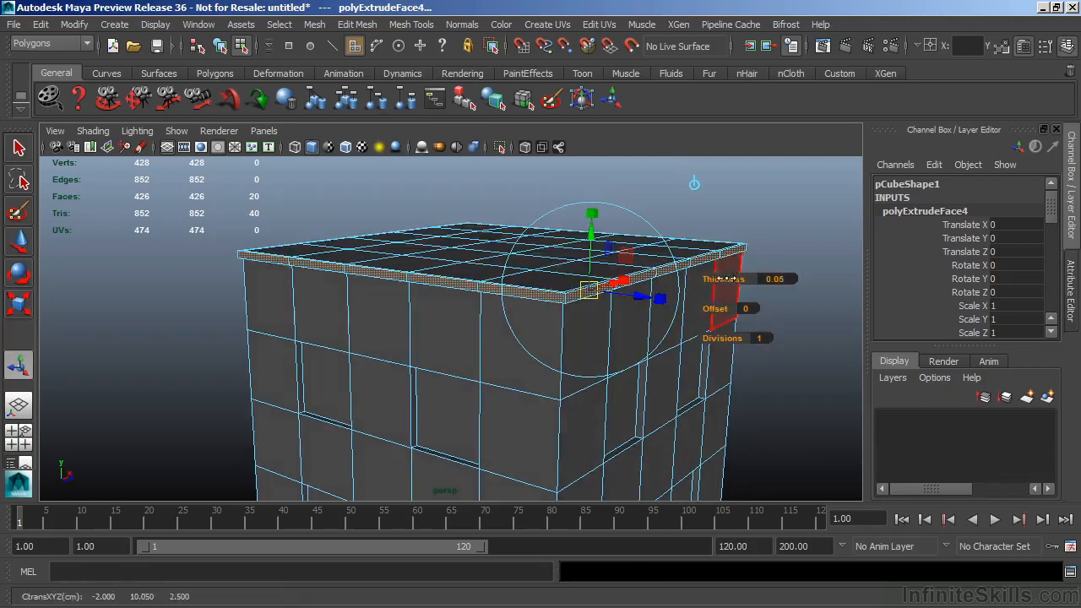
{"action": "left_click", "coordinate": [786, 279]}
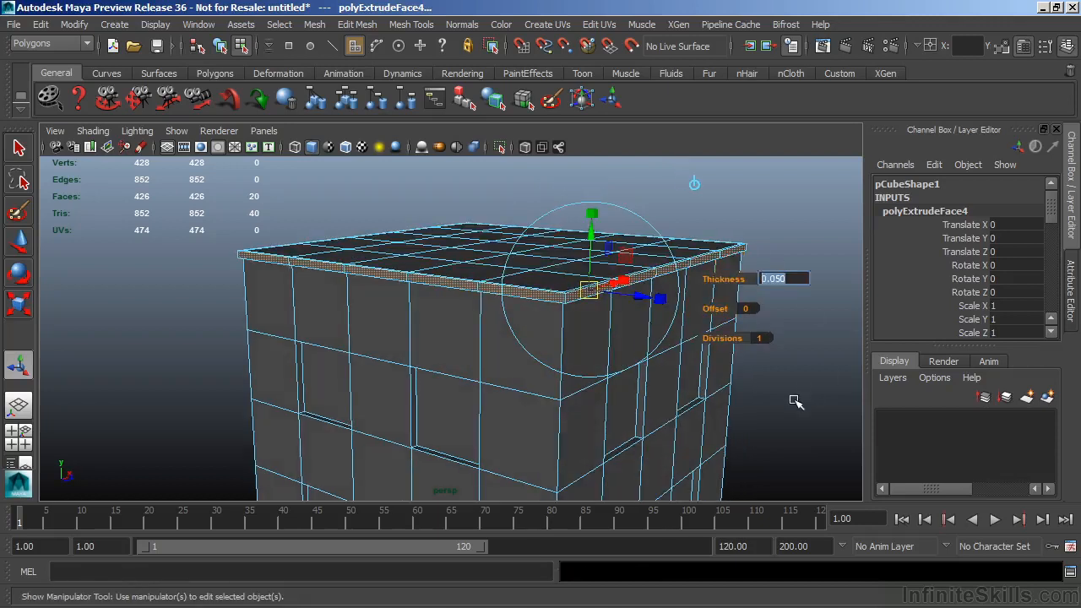
{"action": "type", "text": ".1"}
{"action": "key", "text": "Return"}
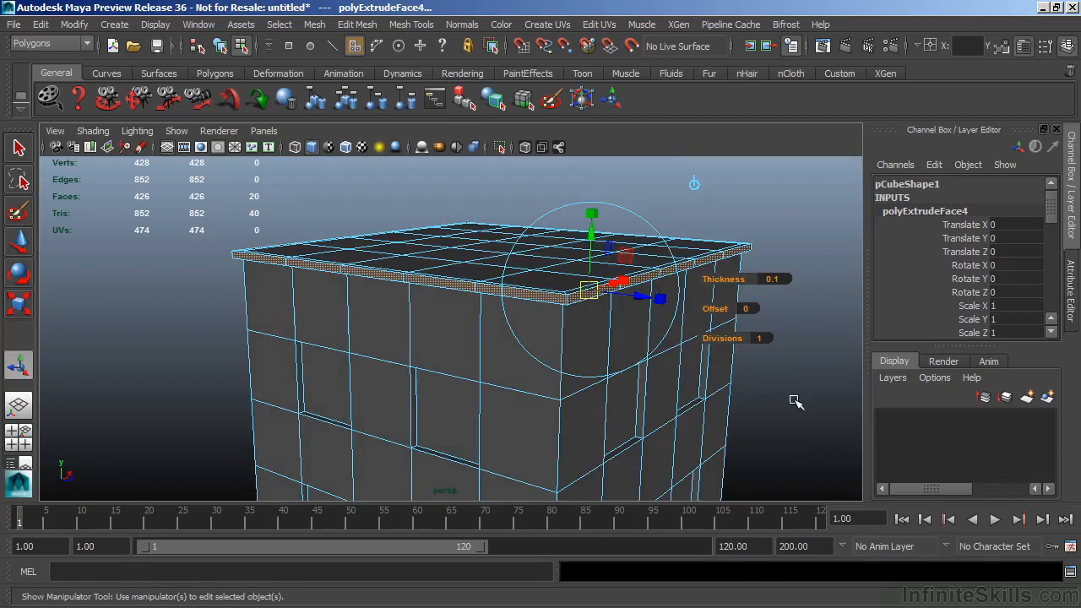
Switch to face selection and paint-select all the top faces of the roof with the Paint Selection Tool
{"action": "left_click_drag", "start_coordinate": [756, 353], "coordinate": [689, 374], "text": "alt"}
{"action": "right_click_drag", "start_coordinate": [649, 220], "coordinate": [653, 259]}
{"action": "left_click", "coordinate": [348, 236]}
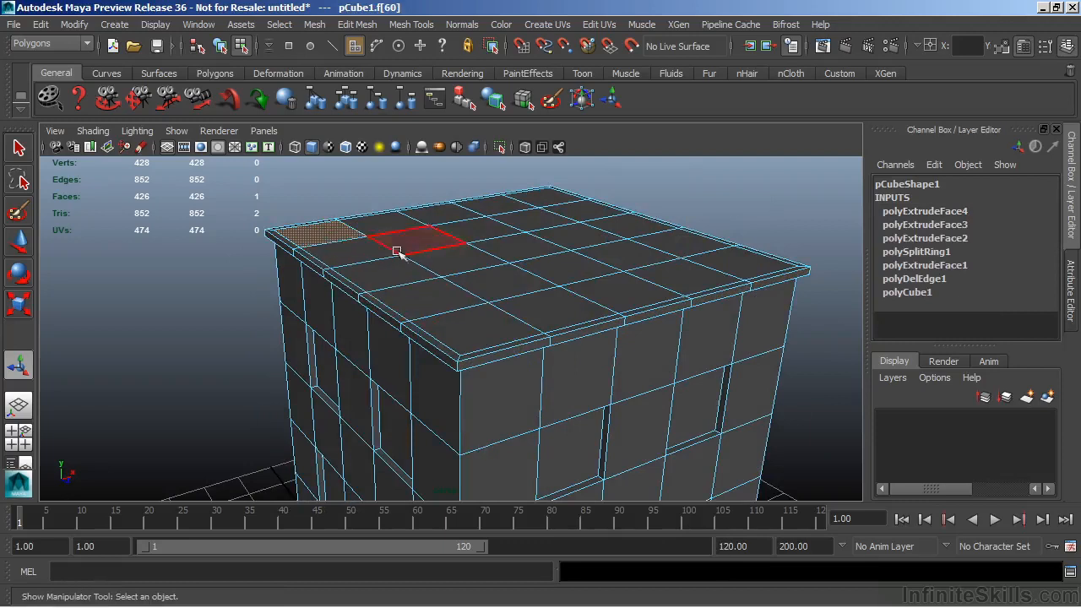
{"action": "left_click", "coordinate": [18, 214]}
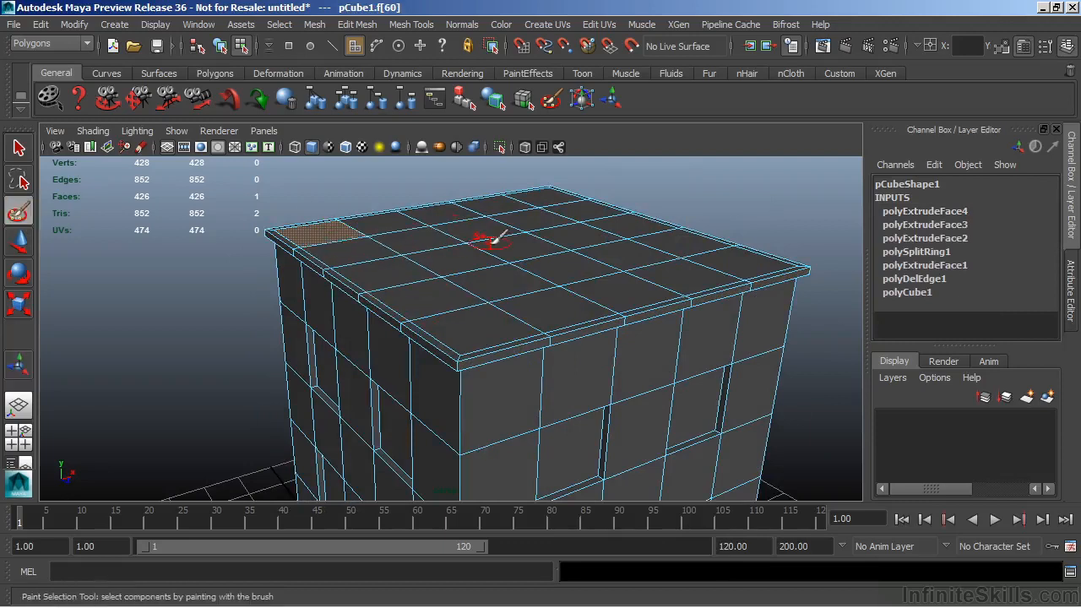
{"action": "left_click", "coordinate": [444, 218]}
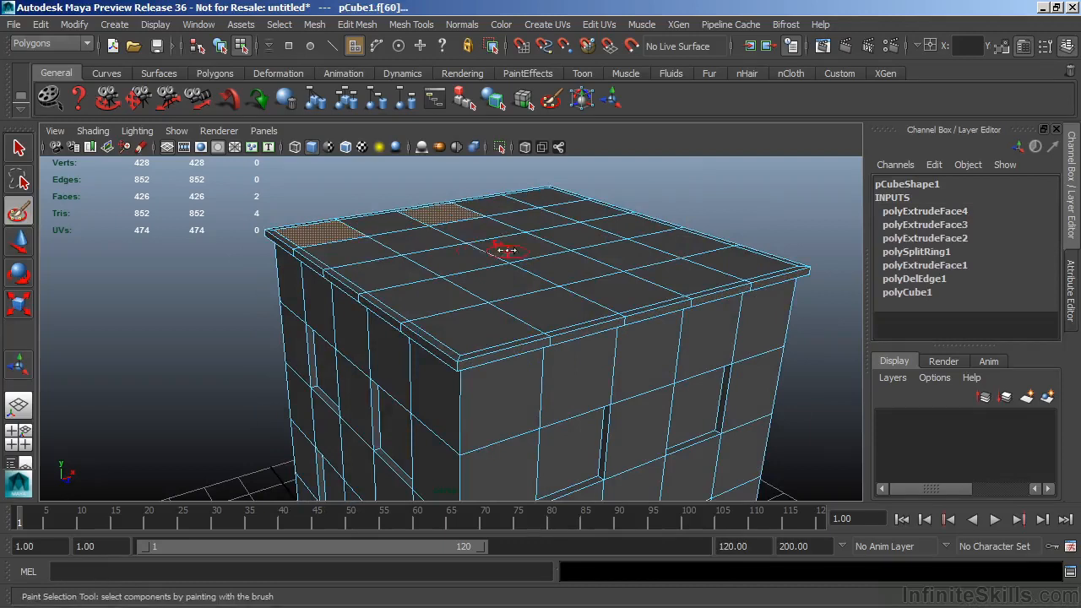
{"action": "mouse_move", "coordinate": [555, 243]}
{"action": "left_mouse_down"}
{"action": "mouse_move", "coordinate": [453, 280]}
{"action": "mouse_move", "coordinate": [536, 225]}
{"action": "mouse_move", "coordinate": [515, 212]}
{"action": "mouse_move", "coordinate": [419, 222]}
{"action": "mouse_move", "coordinate": [384, 264]}
{"action": "left_mouse_up"}
{"action": "mouse_move", "coordinate": [562, 288]}
{"action": "left_mouse_down"}
{"action": "mouse_move", "coordinate": [681, 241]}
{"action": "mouse_move", "coordinate": [549, 199]}
{"action": "left_mouse_up"}
{"action": "key", "text": "q"}
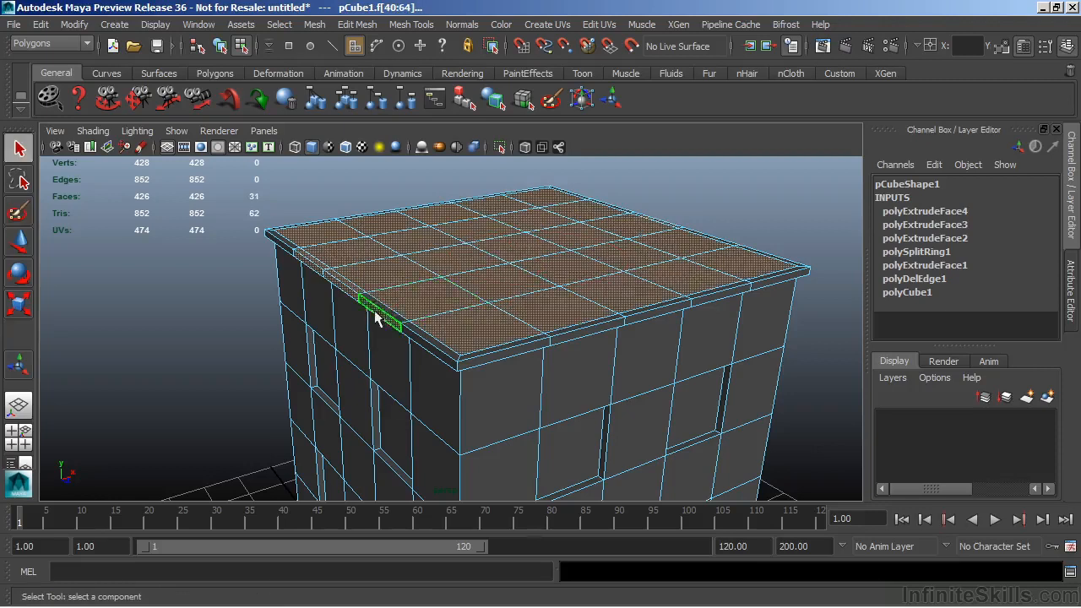
Deselect the stray trim and side faces, keeping only the roof's top faces selected
{"action": "left_click_drag", "start_coordinate": [350, 289], "coordinate": [832, 328], "text": "alt"}
{"action": "left_click", "coordinate": [290, 361], "text": "ctrl"}
{"action": "left_click_drag", "start_coordinate": [369, 378], "coordinate": [590, 377], "text": "alt"}
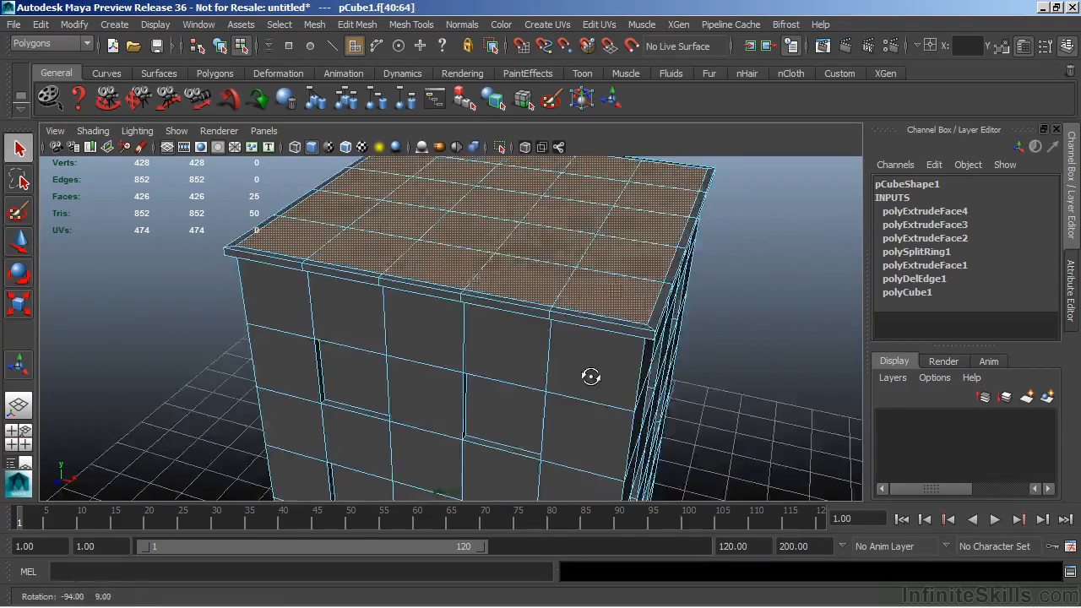
Scale the selected roof faces slightly inward to leave a narrow rim around them
{"action": "middle_click_drag", "start_coordinate": [591, 376], "coordinate": [544, 384], "text": "alt"}
{"action": "middle_click_drag", "start_coordinate": [529, 196], "coordinate": [511, 203], "text": "alt"}
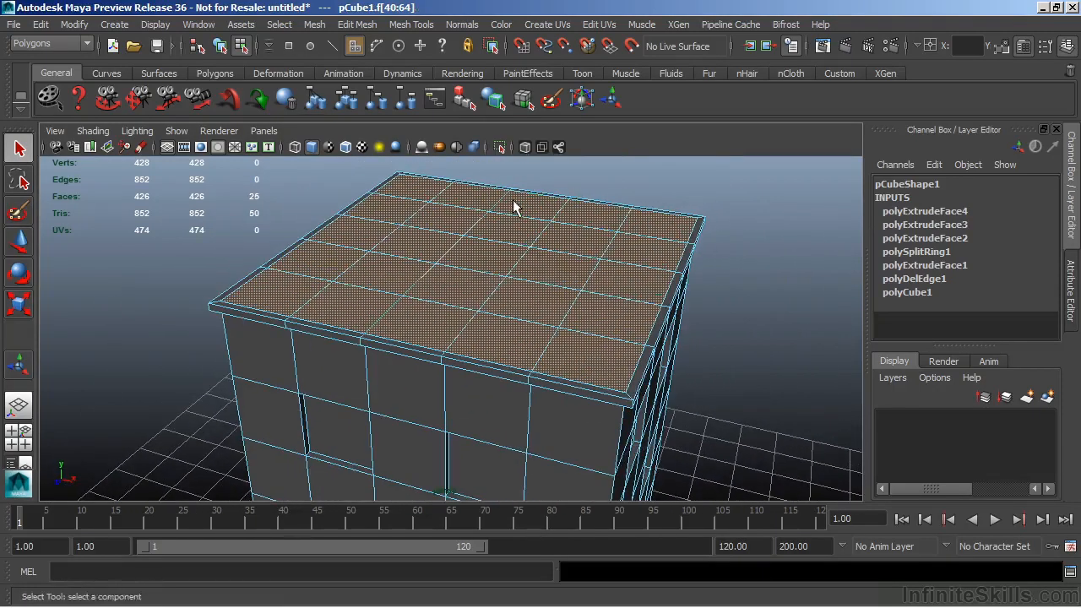
{"action": "key", "text": "r"}
{"action": "left_click_drag", "start_coordinate": [484, 252], "coordinate": [468, 257]}
Extrude the roof faces and push them down to form a recessed roof behind a raised rim
{"action": "left_click_drag", "start_coordinate": [360, 211], "coordinate": [382, 141], "text": "alt"}
{"action": "left_click_drag", "start_coordinate": [500, 341], "coordinate": [397, 331], "text": "alt"}
{"action": "left_click", "coordinate": [358, 24]}
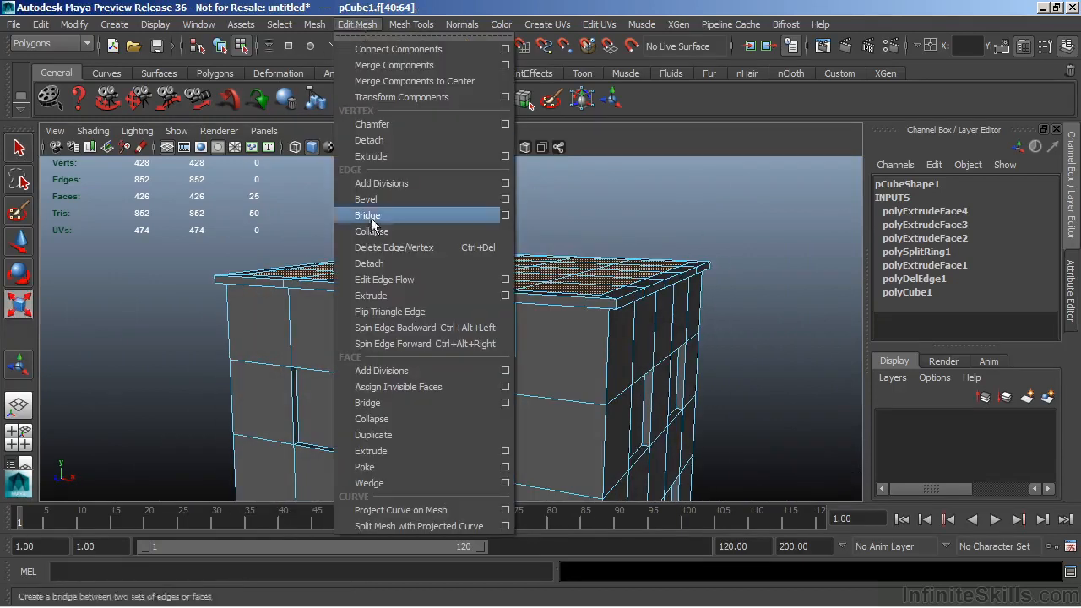
{"action": "left_click", "coordinate": [372, 450]}
{"action": "left_click_drag", "start_coordinate": [337, 341], "coordinate": [424, 245], "text": "alt"}
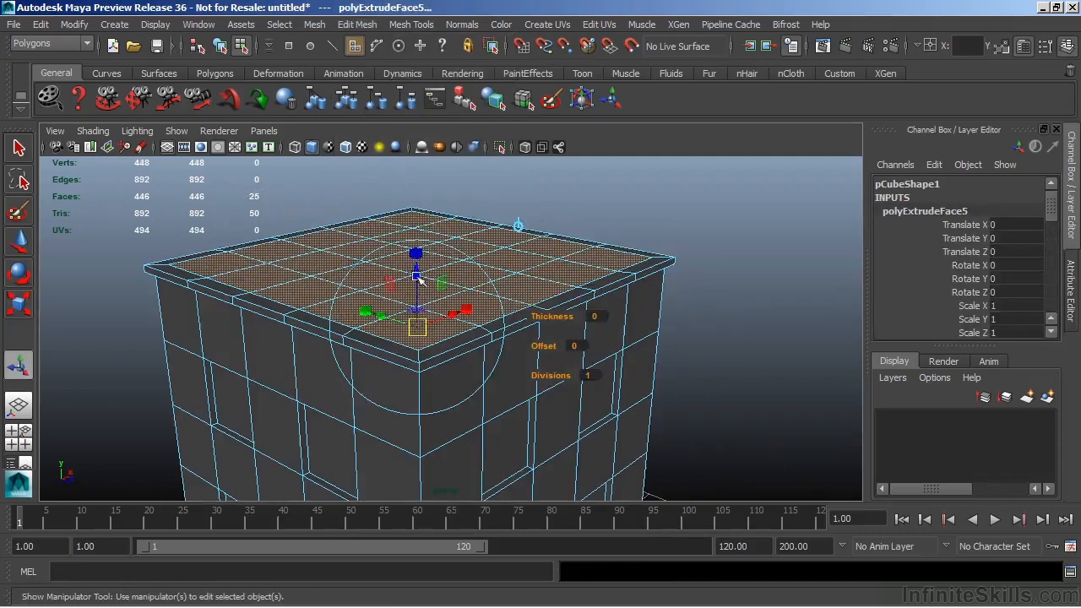
{"action": "left_click_drag", "start_coordinate": [418, 283], "coordinate": [426, 315]}
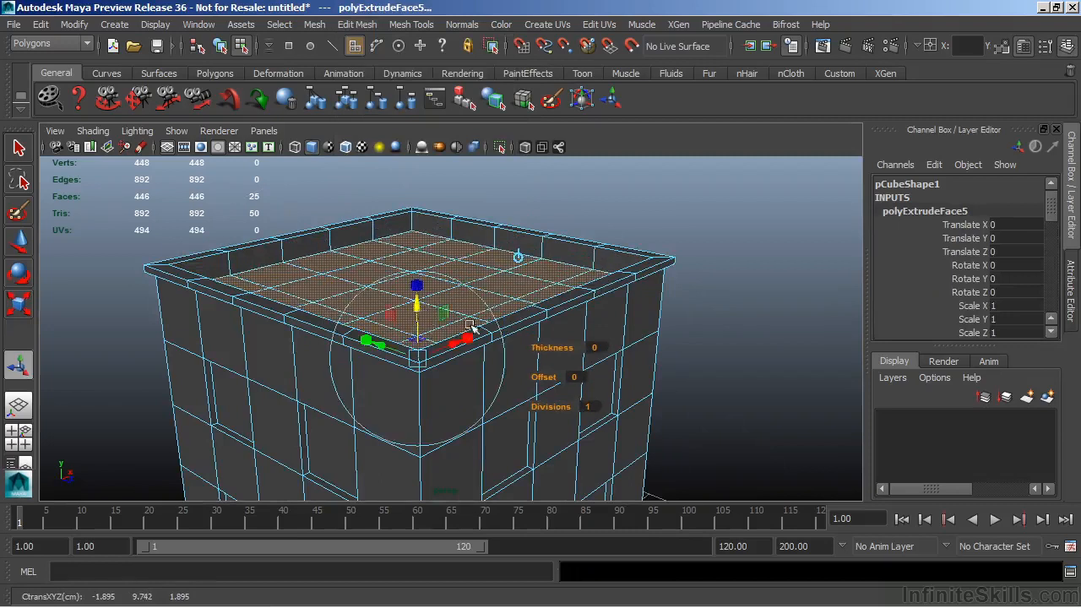
Clear the face selection and examine the recessed roof and the building from several angles
{"action": "left_click_drag", "start_coordinate": [668, 282], "coordinate": [748, 292], "text": "alt"}
{"action": "left_click_drag", "start_coordinate": [645, 314], "coordinate": [560, 275], "text": "alt"}
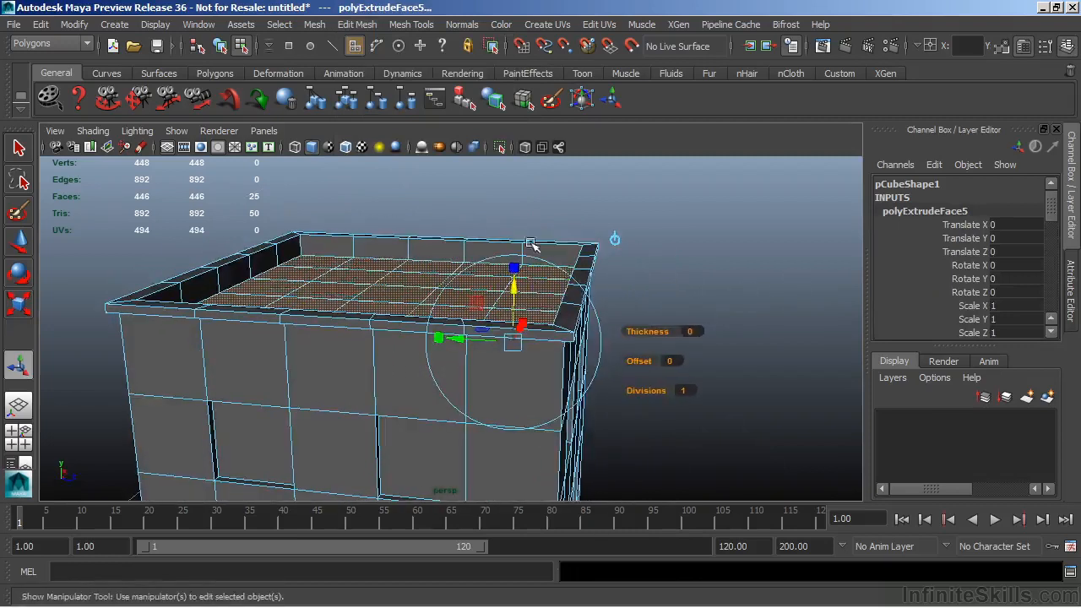
{"action": "left_click", "coordinate": [712, 283]}
{"action": "left_click_drag", "start_coordinate": [712, 283], "coordinate": [610, 258], "text": "alt"}
{"action": "right_click_drag", "start_coordinate": [610, 258], "coordinate": [498, 296], "text": "alt"}
{"action": "middle_click_drag", "start_coordinate": [498, 296], "coordinate": [492, 265], "text": "alt"}
{"action": "left_click_drag", "start_coordinate": [493, 265], "coordinate": [537, 321], "text": "alt"}
{"action": "middle_click_drag", "start_coordinate": [536, 321], "coordinate": [521, 245], "text": "alt"}
Switch to face selection and select the three middle tall faces below the ledge on one side of the building
{"action": "left_click_drag", "start_coordinate": [521, 246], "coordinate": [490, 387], "text": "alt"}
{"action": "right_click_drag", "start_coordinate": [490, 386], "coordinate": [816, 343], "text": "alt"}
{"action": "left_click_drag", "start_coordinate": [533, 341], "coordinate": [548, 365], "text": "alt"}
{"action": "middle_click_drag", "start_coordinate": [595, 290], "coordinate": [512, 285], "text": "alt"}
{"action": "right_click_drag", "start_coordinate": [457, 221], "coordinate": [457, 317]}
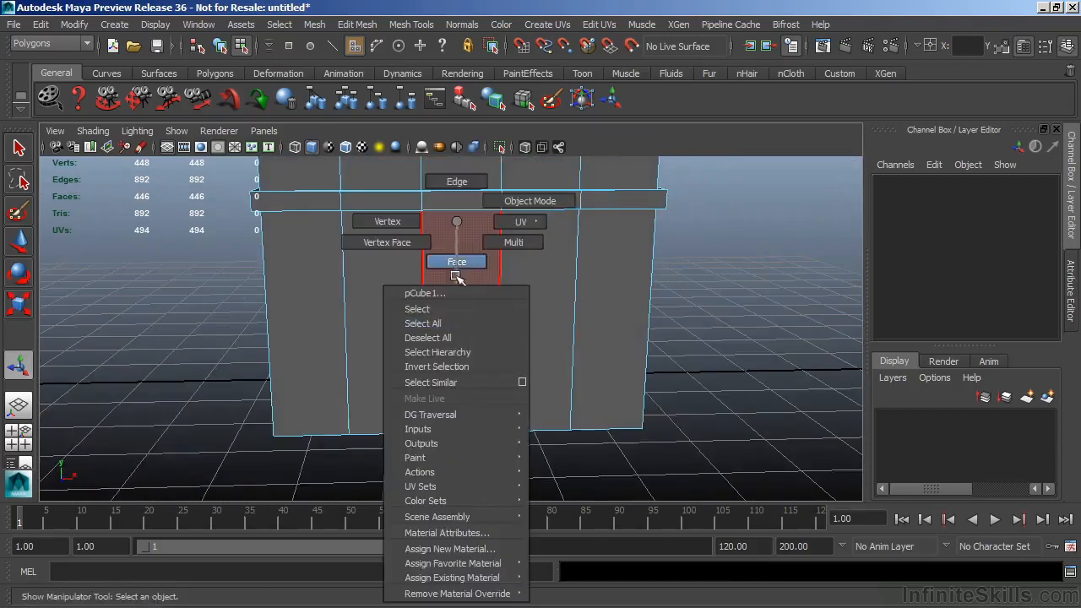
{"action": "right_click_drag", "start_coordinate": [457, 262], "coordinate": [457, 265]}
{"action": "middle_click_drag", "start_coordinate": [537, 364], "coordinate": [562, 385], "text": "alt"}
{"action": "left_click", "coordinate": [561, 385]}
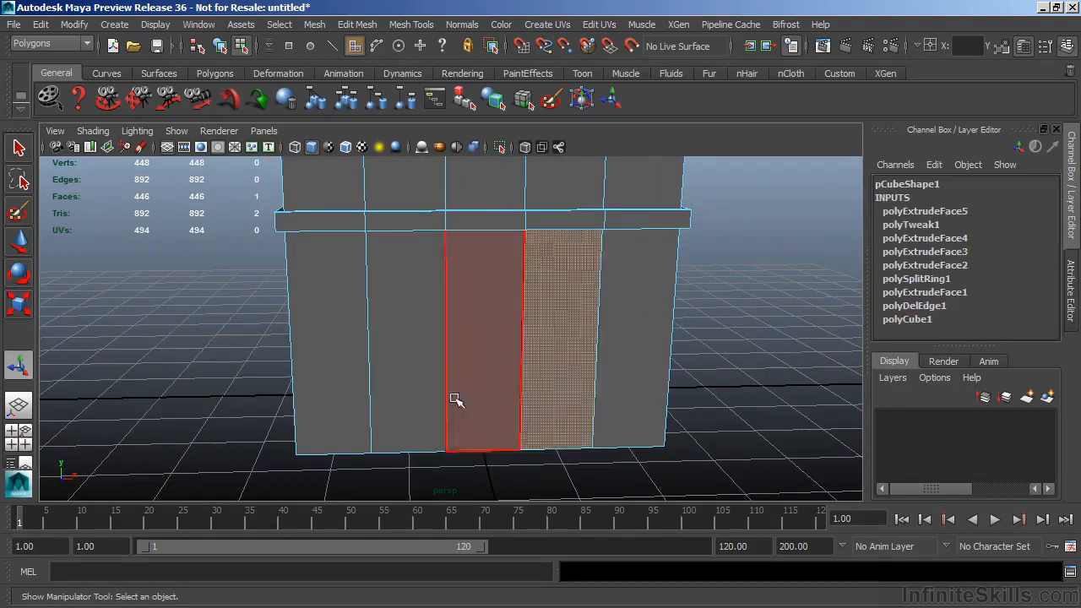
{"action": "left_click_drag", "start_coordinate": [556, 385], "coordinate": [504, 312], "text": "alt"}
{"action": "left_click_drag", "start_coordinate": [433, 399], "coordinate": [512, 375], "text": "alt"}
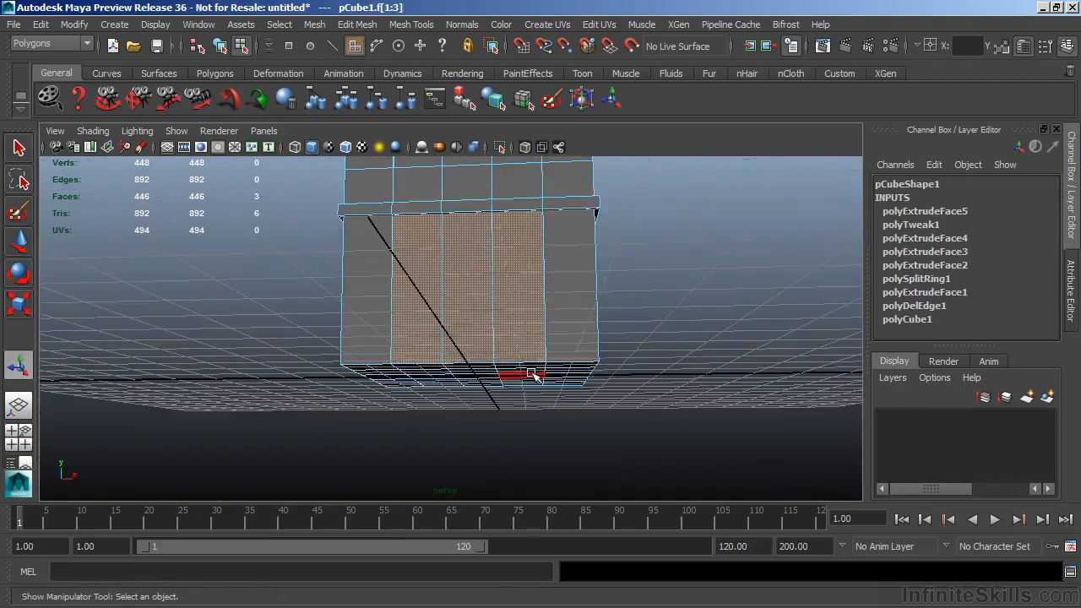
Select all the faces on the building's underside, leaving the walls unselected, and delete them
{"action": "right_click_drag", "start_coordinate": [531, 222], "coordinate": [537, 385]}
{"action": "right_click_drag", "start_coordinate": [543, 274], "coordinate": [543, 275]}
{"action": "left_click_drag", "start_coordinate": [495, 465], "coordinate": [493, 475], "text": "alt"}
{"action": "left_click_drag", "start_coordinate": [229, 329], "coordinate": [654, 416]}
{"action": "left_click_drag", "start_coordinate": [255, 254], "coordinate": [672, 342], "text": "ctrl"}
{"action": "left_click_drag", "start_coordinate": [533, 424], "coordinate": [497, 425], "text": "alt"}
{"action": "key", "text": "Delete"}
Hide the viewport grid and reselect the three middle tall faces below the ledge on one side
{"action": "left_click_drag", "start_coordinate": [446, 347], "coordinate": [430, 398], "text": "alt"}
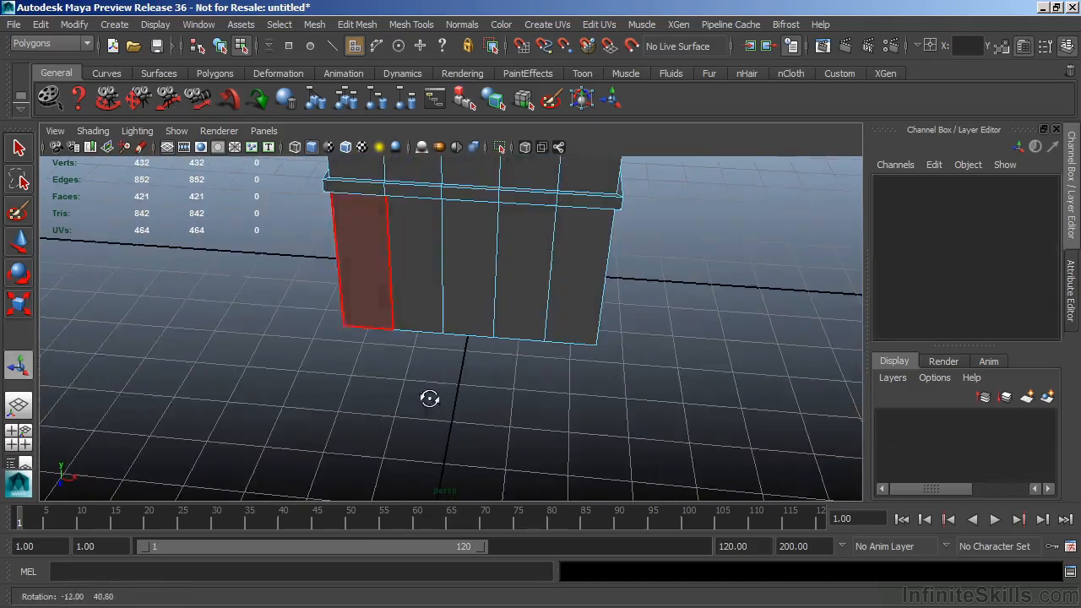
{"action": "left_click", "coordinate": [167, 148]}
{"action": "left_click_drag", "start_coordinate": [462, 306], "coordinate": [417, 387], "text": "alt"}
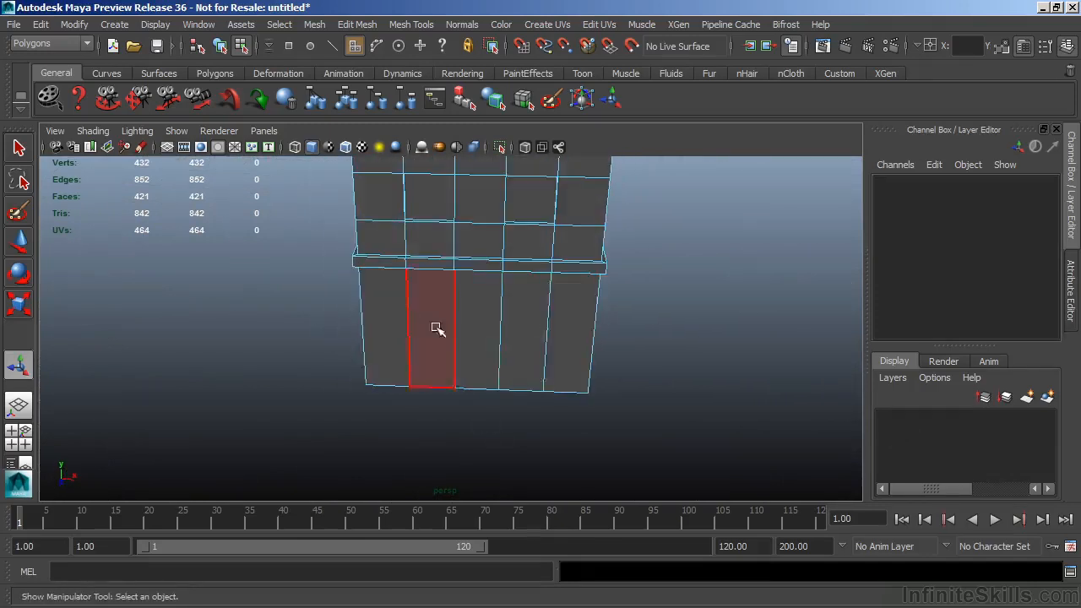
{"action": "left_click_drag", "start_coordinate": [535, 358], "coordinate": [438, 392], "text": "alt"}
{"action": "left_click_drag", "start_coordinate": [492, 384], "coordinate": [488, 362], "text": "alt"}
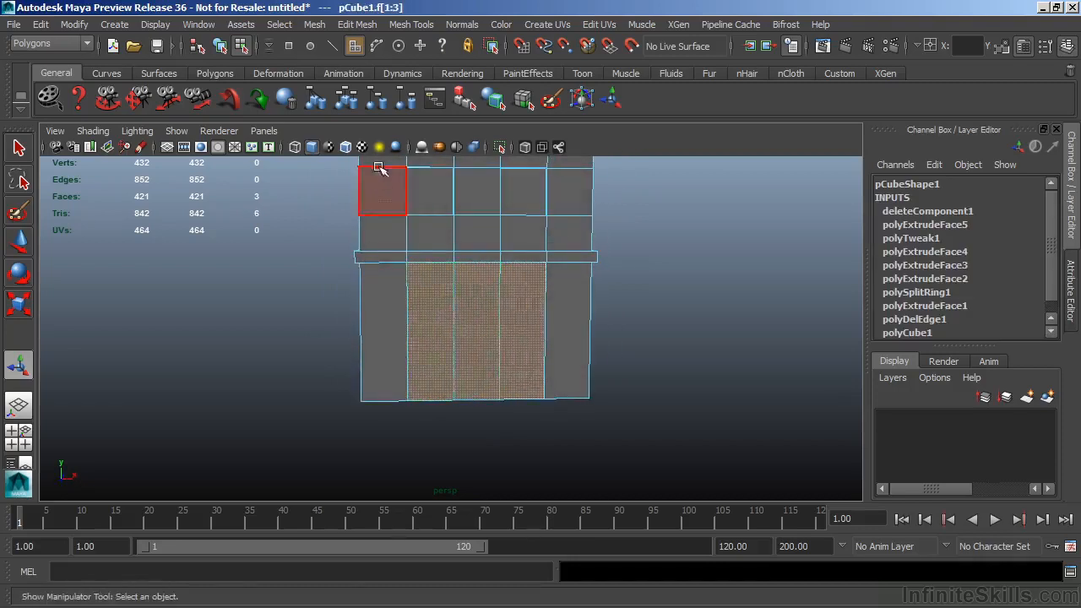
Extrude the three selected ground-floor faces with an offset of 0.66 to inset a doorway panel
{"action": "left_click", "coordinate": [358, 24]}
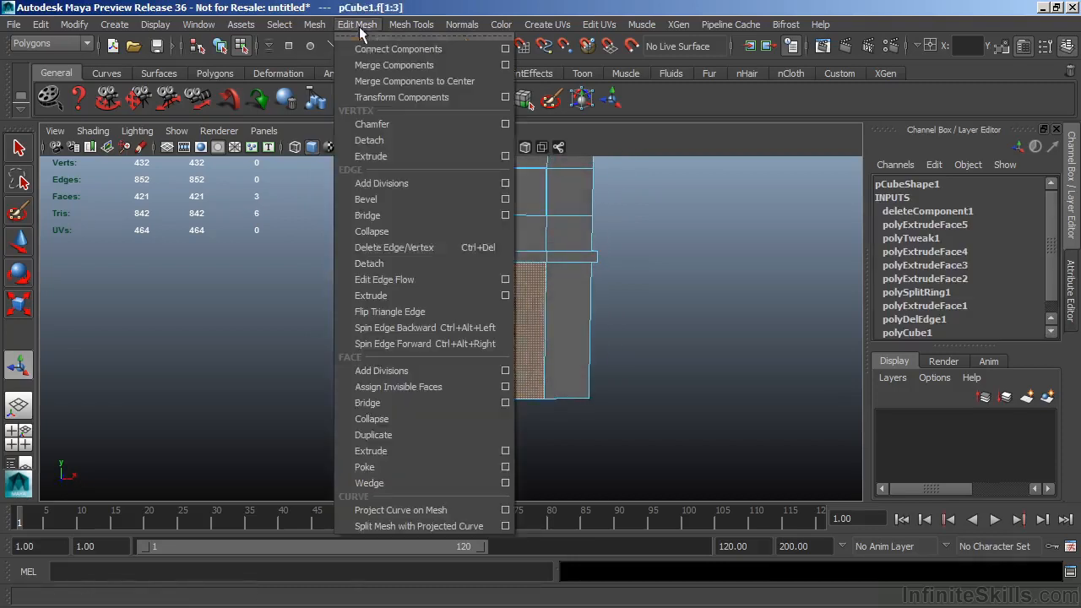
{"action": "left_click", "coordinate": [372, 450]}
{"action": "key", "text": "f"}
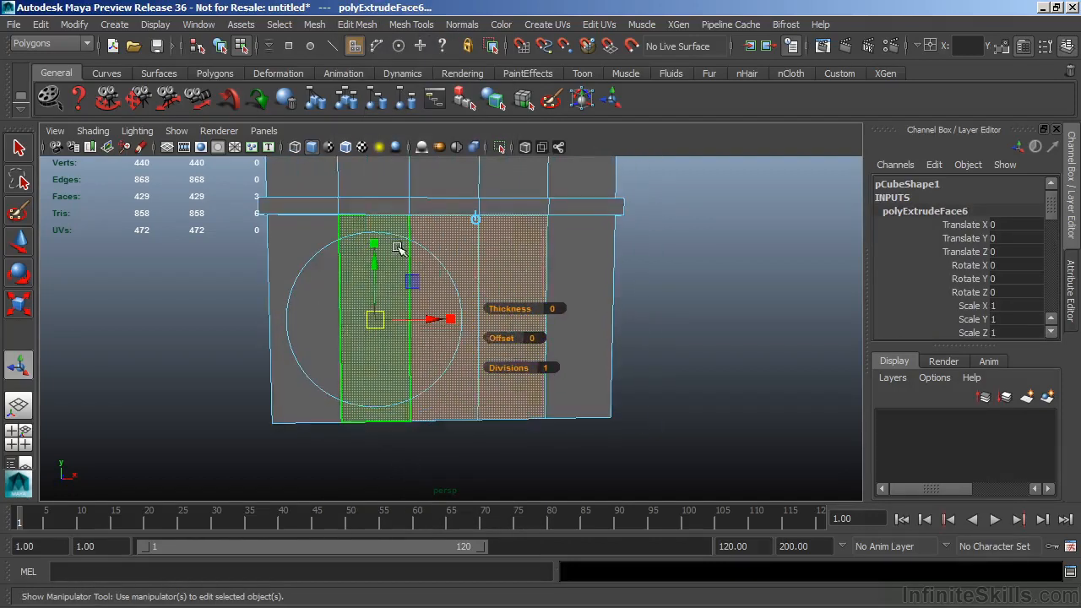
{"action": "left_click_drag", "start_coordinate": [507, 339], "coordinate": [563, 335]}
{"action": "middle_click_drag", "start_coordinate": [555, 416], "coordinate": [592, 409], "text": "alt"}
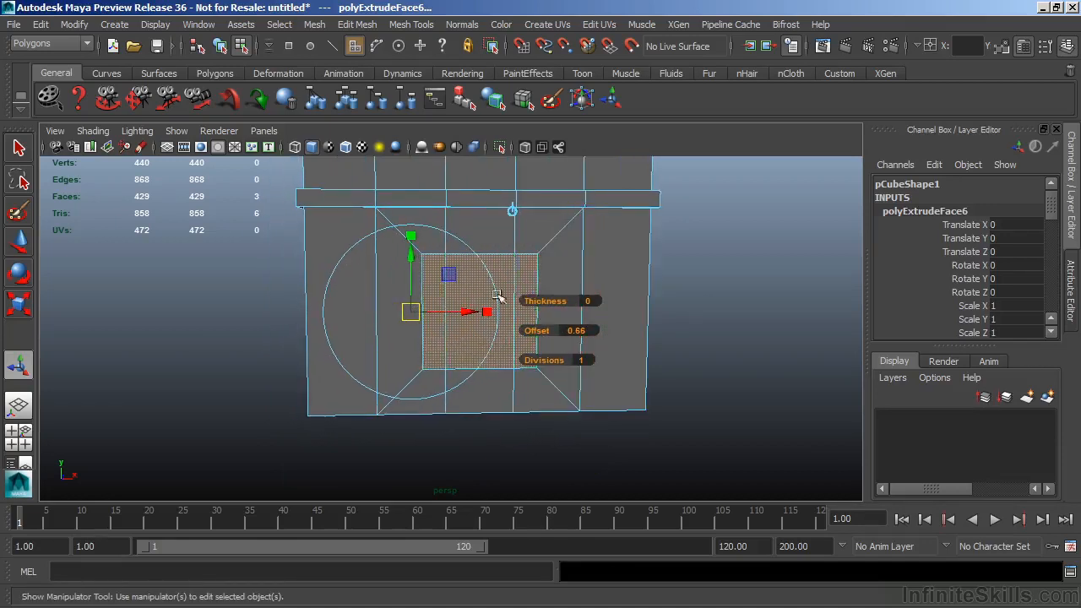
Try to lower the inset doorway faces to the building's base by eye, and undo the last move
{"action": "mouse_move", "coordinate": [446, 380]}
{"action": "left_mouse_down", "text": "alt"}
{"action": "mouse_move", "coordinate": [553, 405]}
{"action": "mouse_move", "coordinate": [446, 381]}
{"action": "left_mouse_up", "text": "alt"}
{"action": "left_click_drag", "start_coordinate": [408, 257], "coordinate": [422, 304]}
{"action": "left_click", "coordinate": [421, 302]}
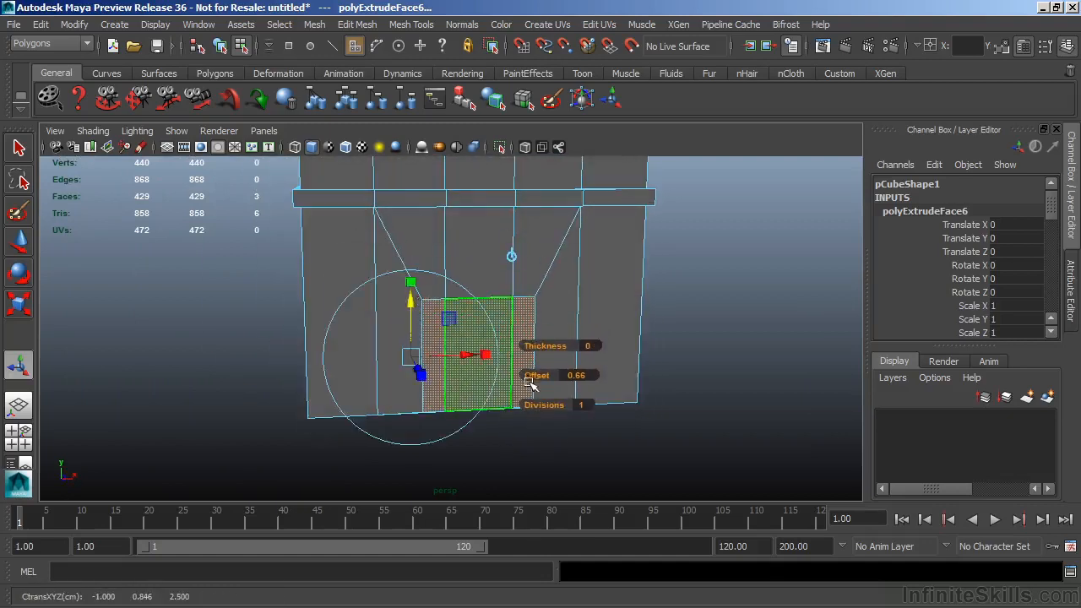
{"action": "middle_click_drag", "start_coordinate": [525, 370], "coordinate": [517, 334], "text": "alt"}
{"action": "left_click_drag", "start_coordinate": [403, 267], "coordinate": [399, 247]}
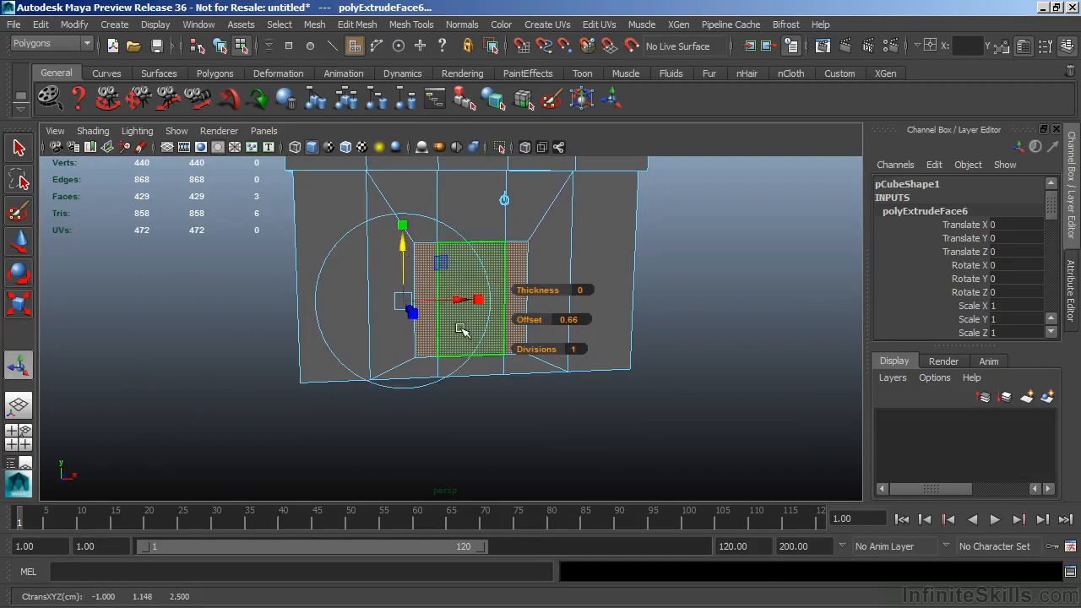
{"action": "left_click_drag", "start_coordinate": [403, 252], "coordinate": [413, 283]}
{"action": "key", "text": "ctrl+z"}
Switch to vertex selection and select only the eight vertices of the inset doorway panel, excluding those on the building's far side
{"action": "right_click_drag", "start_coordinate": [453, 279], "coordinate": [485, 282], "text": "alt"}
{"action": "right_click_drag", "start_coordinate": [508, 228], "coordinate": [461, 223]}
{"action": "left_click_drag", "start_coordinate": [385, 204], "coordinate": [598, 367]}
{"action": "key", "text": "w"}
{"action": "left_click_drag", "start_coordinate": [470, 401], "coordinate": [438, 347], "text": "alt"}
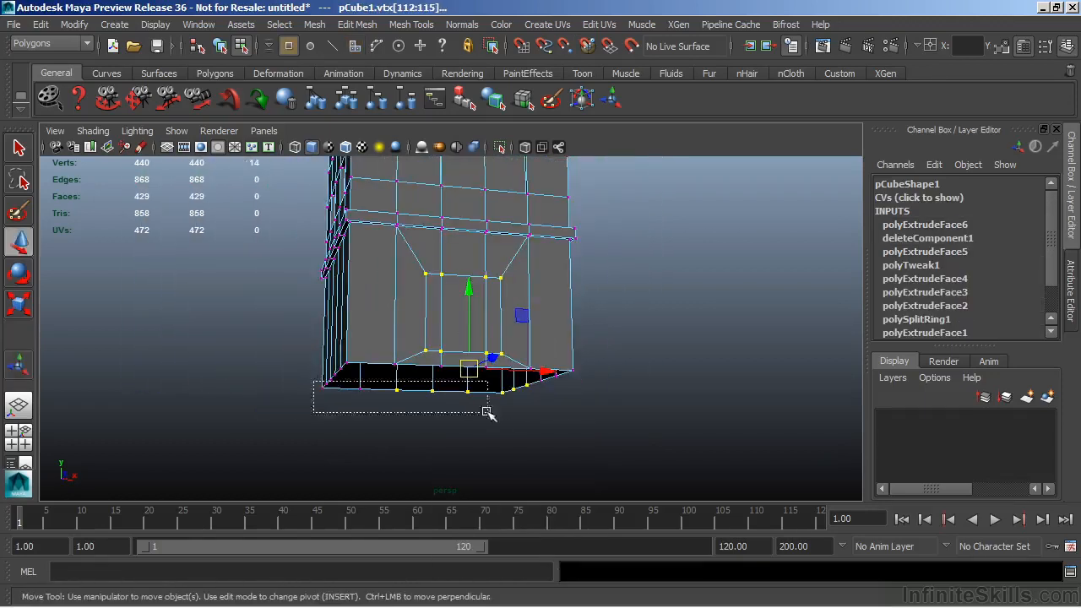
{"action": "left_click_drag", "start_coordinate": [558, 432], "coordinate": [502, 425], "text": "alt"}
Snap the move pivot to the doorway panel's bottom vertices and lower the panel onto the building's bottom edge
{"action": "key", "text": "Insert"}
{"action": "key", "text": "v"}
{"action": "left_click_drag", "start_coordinate": [464, 275], "coordinate": [441, 337]}
{"action": "key", "text": "Insert"}
{"action": "mouse_move", "coordinate": [506, 427]}
{"action": "left_mouse_down", "text": "alt"}
{"action": "mouse_move", "coordinate": [549, 418]}
{"action": "mouse_move", "coordinate": [513, 411]}
{"action": "left_mouse_up", "text": "alt"}
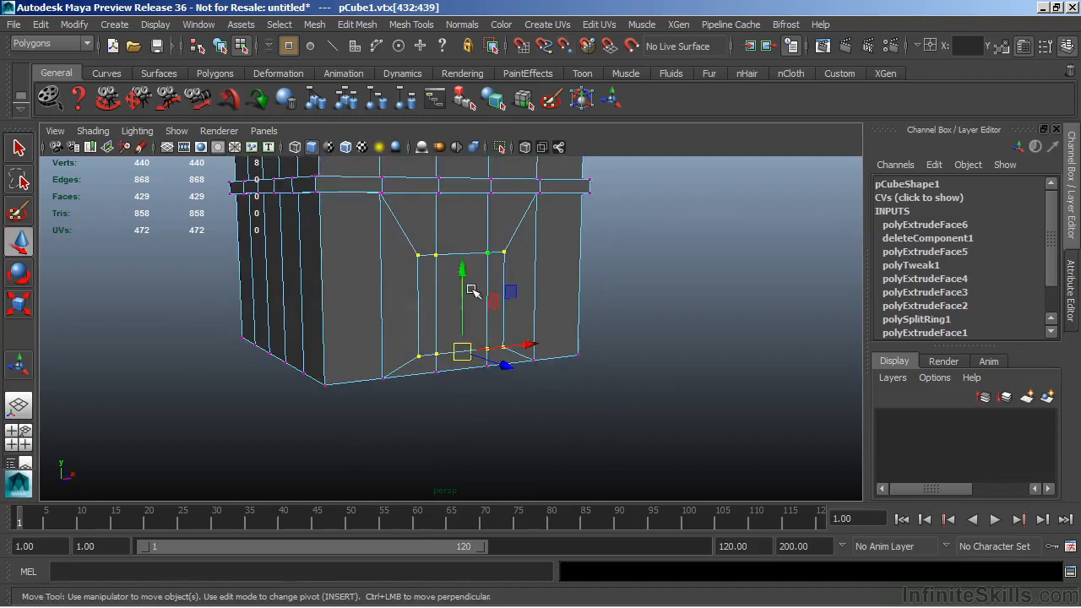
{"action": "left_click_drag", "start_coordinate": [463, 268], "coordinate": [480, 343]}
Select the three doorway panel faces, extrude them and push them inward to form a recessed entrance
{"action": "left_click_drag", "start_coordinate": [386, 397], "coordinate": [524, 278], "text": "alt"}
{"action": "right_click_drag", "start_coordinate": [523, 221], "coordinate": [528, 257]}
{"action": "left_click", "coordinate": [528, 257]}
{"action": "left_click", "coordinate": [457, 290], "text": "shift"}
{"action": "left_click", "coordinate": [334, 278], "text": "shift"}
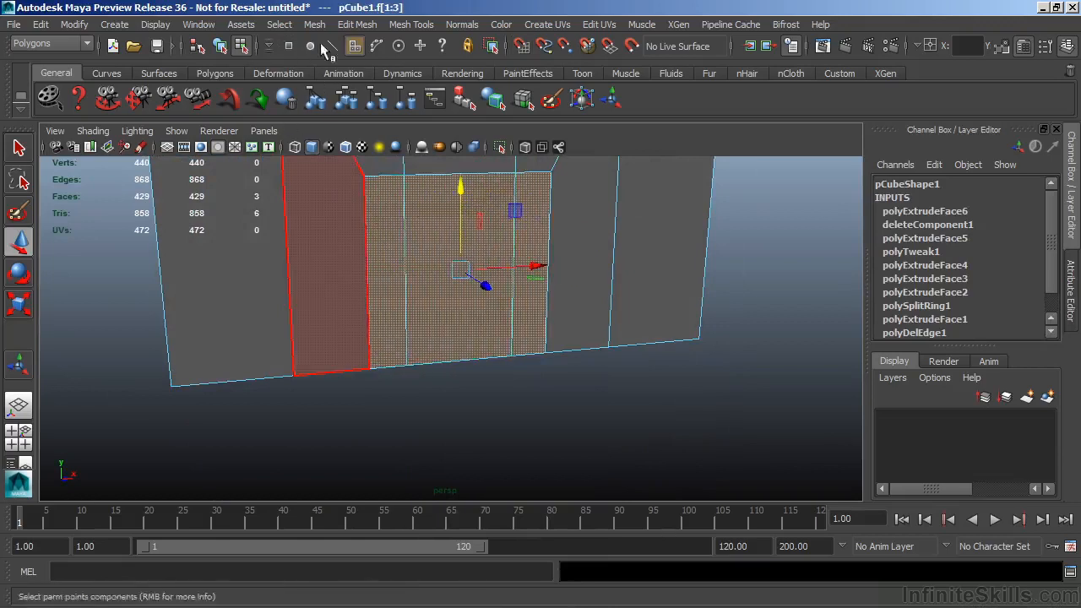
{"action": "left_click", "coordinate": [357, 24]}
{"action": "left_click", "coordinate": [370, 450]}
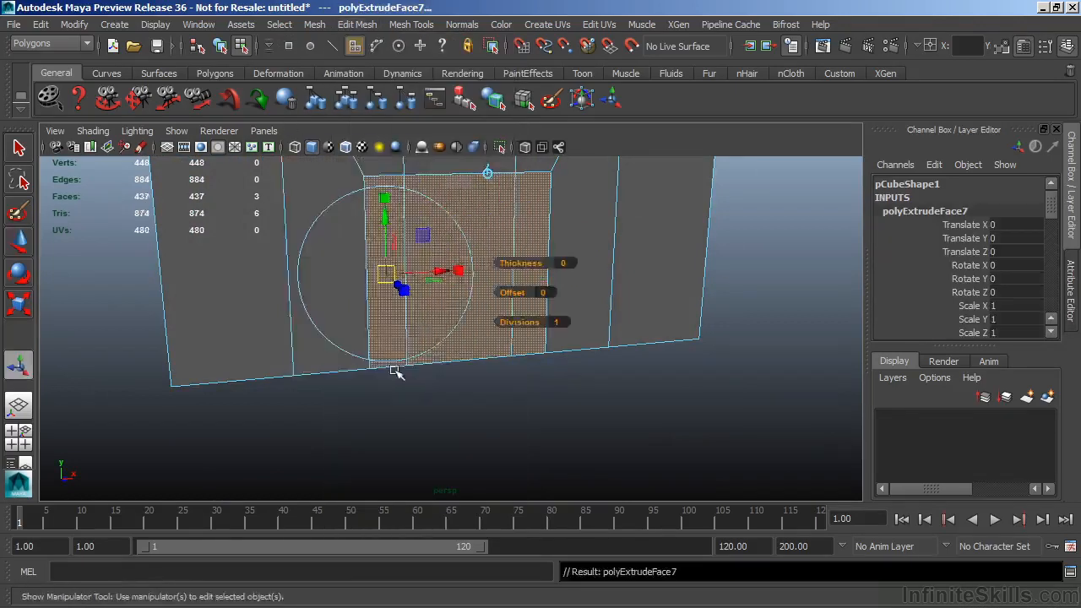
{"action": "left_click_drag", "start_coordinate": [398, 418], "coordinate": [433, 372], "text": "alt"}
{"action": "left_click_drag", "start_coordinate": [431, 316], "coordinate": [400, 326]}
Select the three narrow floor faces at the bottom of the recessed doorway and delete them
{"action": "right_click_drag", "start_coordinate": [454, 355], "coordinate": [495, 331]}
{"action": "left_click_drag", "start_coordinate": [510, 420], "coordinate": [504, 420], "text": "alt"}
{"action": "left_click", "coordinate": [505, 418]}
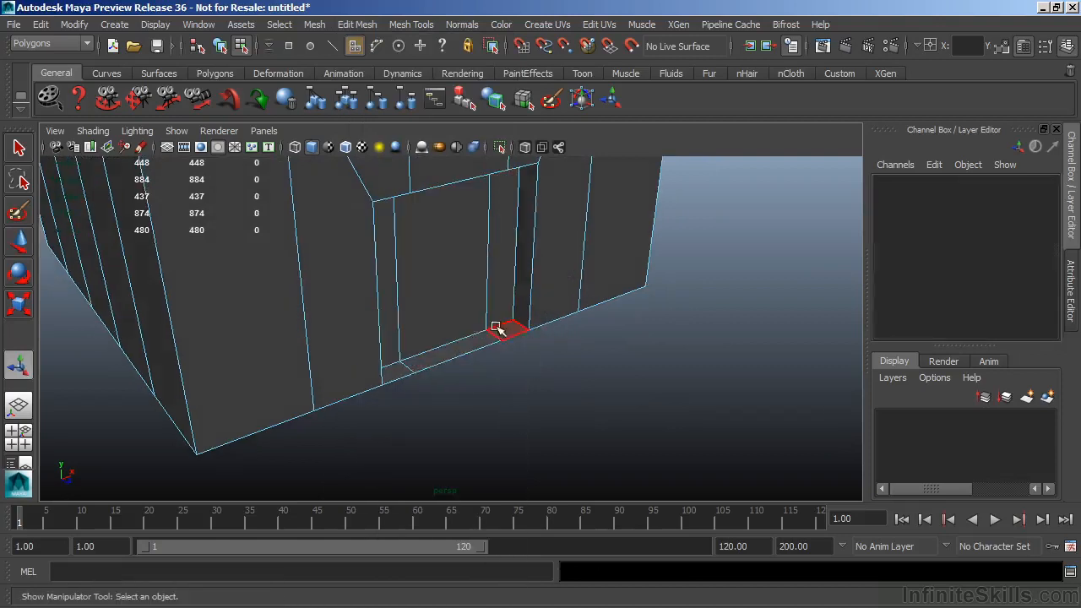
{"action": "left_click", "coordinate": [503, 329]}
{"action": "left_click", "coordinate": [473, 345], "text": "shift"}
{"action": "left_click_drag", "start_coordinate": [404, 375], "coordinate": [485, 411], "text": "alt"}
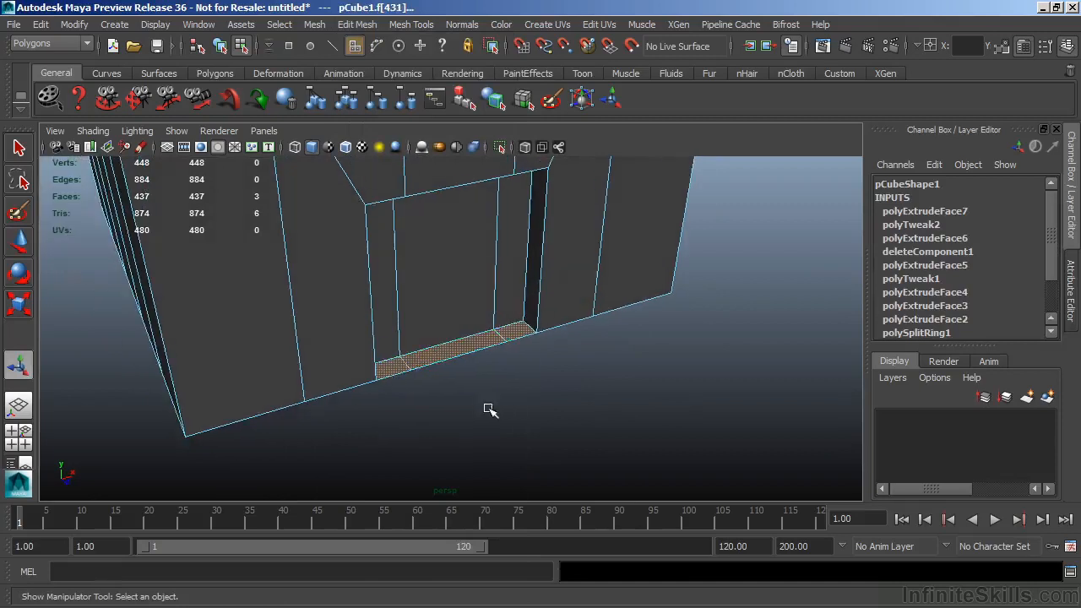
{"action": "key", "text": "Delete"}
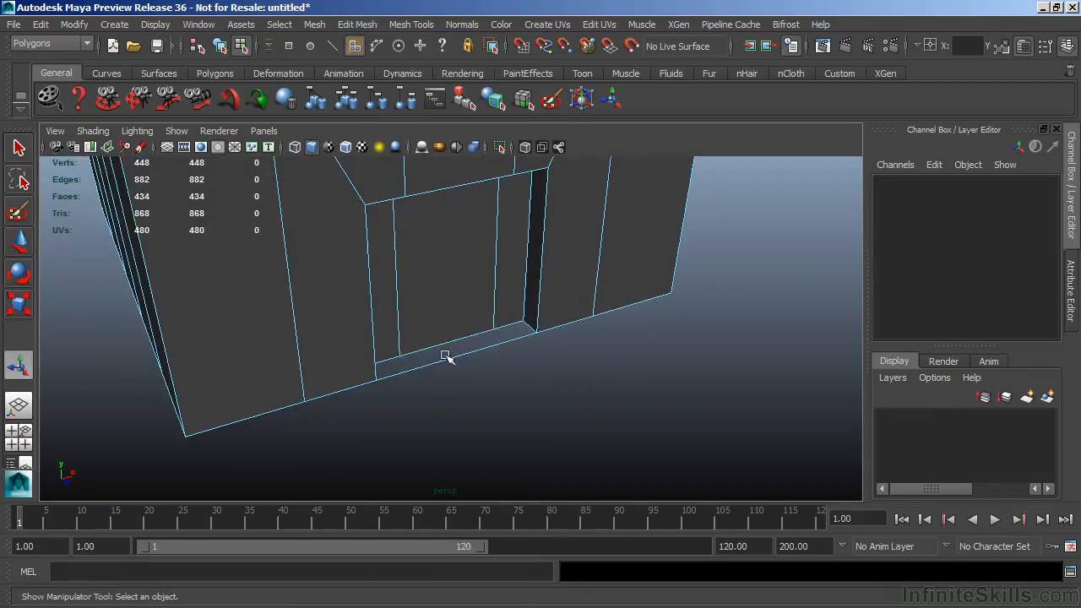
Isolate the selection to the three collapsed faces along the doorway's bottom edge and delete them
{"action": "right_click_drag", "start_coordinate": [482, 346], "coordinate": [490, 264]}
{"action": "left_click_drag", "start_coordinate": [544, 365], "coordinate": [343, 363], "text": "alt"}
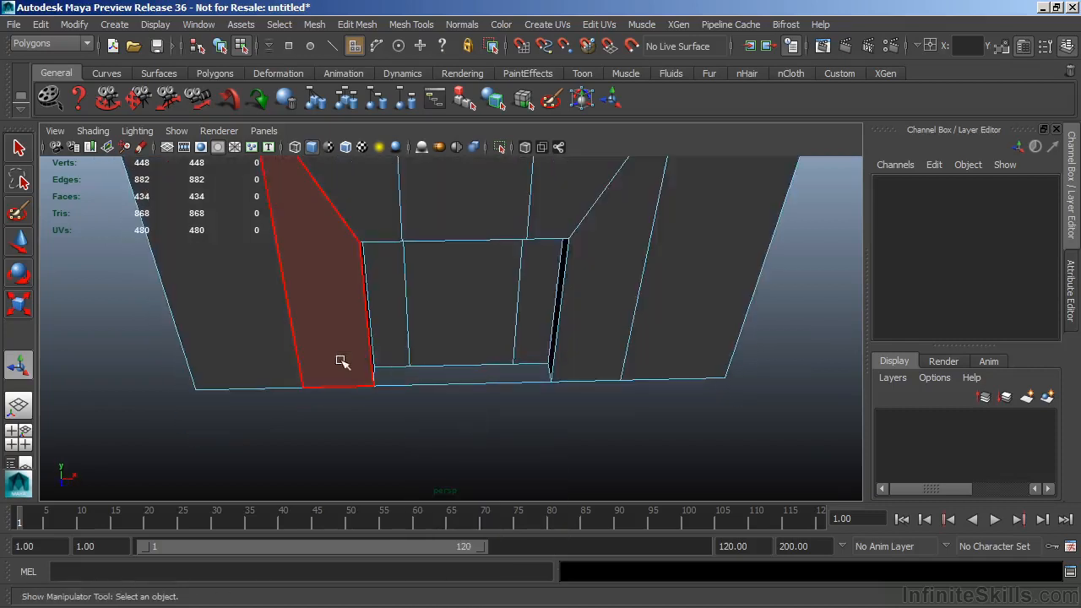
{"action": "left_click_drag", "start_coordinate": [473, 382], "coordinate": [585, 428]}
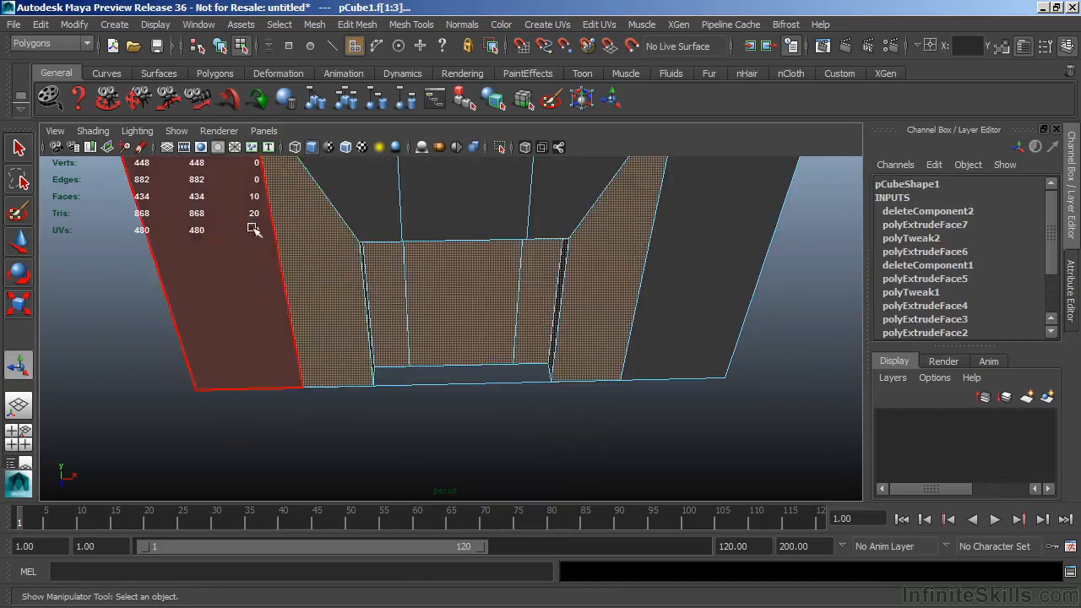
{"action": "left_click_drag", "start_coordinate": [655, 263], "coordinate": [656, 263], "text": "ctrl"}
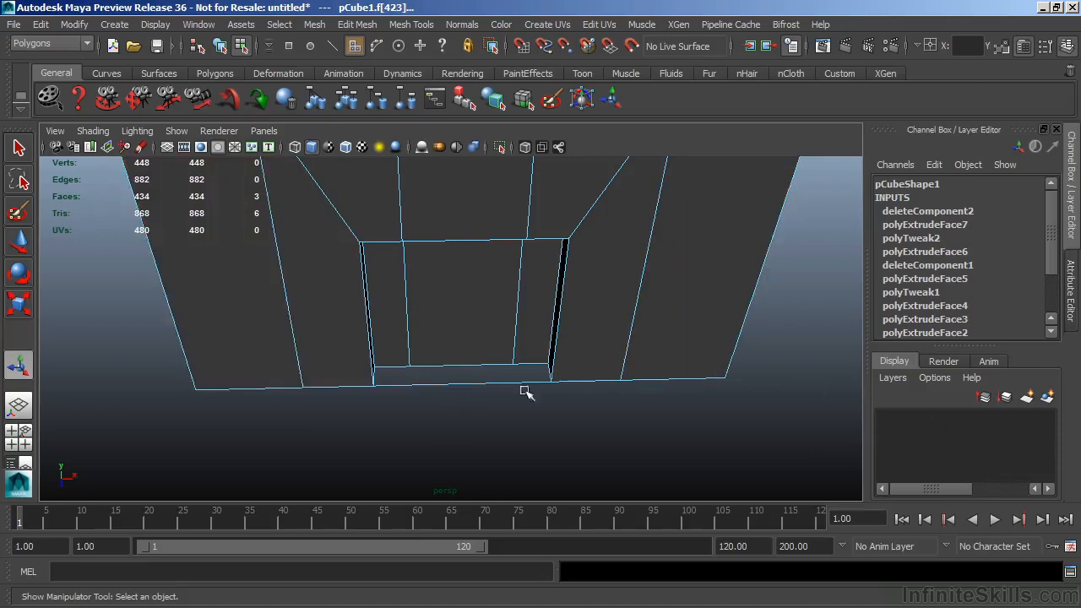
{"action": "key", "text": "4"}
{"action": "left_click_drag", "start_coordinate": [738, 357], "coordinate": [621, 408], "text": "alt"}
{"action": "key", "text": "Delete"}
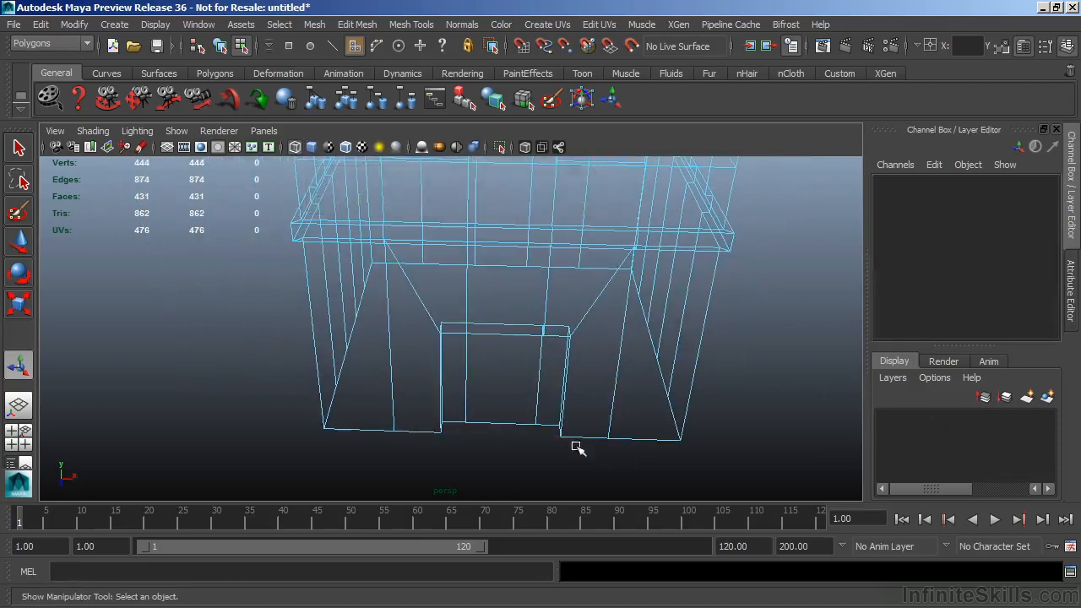
Return to shaded display and object selection, and examine the whole building from several sides with its wireframe shown
{"action": "key", "text": "5"}
{"action": "mouse_move", "coordinate": [474, 445]}
{"action": "left_mouse_down", "text": "alt"}
{"action": "mouse_move", "coordinate": [465, 352]}
{"action": "mouse_move", "coordinate": [485, 302]}
{"action": "mouse_move", "coordinate": [574, 352]}
{"action": "mouse_move", "coordinate": [539, 292]}
{"action": "left_mouse_up", "text": "alt"}
{"action": "right_click_drag", "start_coordinate": [539, 292], "coordinate": [614, 199]}
{"action": "middle_click_drag", "start_coordinate": [662, 296], "coordinate": [644, 403], "text": "alt"}
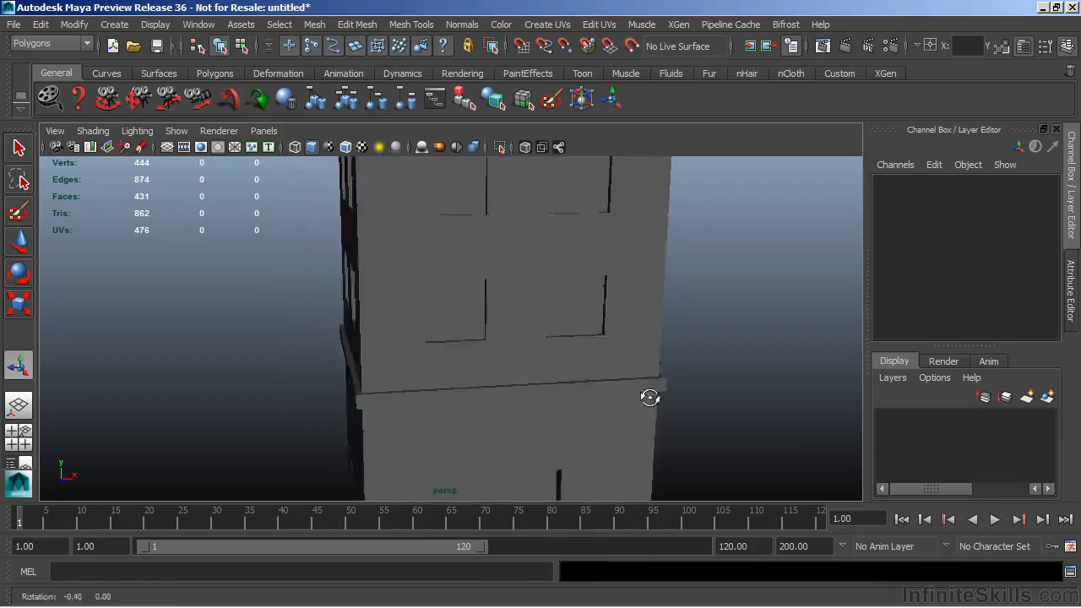
{"action": "left_click_drag", "start_coordinate": [644, 403], "coordinate": [663, 403], "text": "alt"}
{"action": "right_click_drag", "start_coordinate": [663, 403], "coordinate": [475, 371], "text": "alt"}
{"action": "left_click", "coordinate": [515, 380]}
{"action": "middle_click_drag", "start_coordinate": [566, 391], "coordinate": [589, 411], "text": "alt"}
{"action": "right_click_drag", "start_coordinate": [589, 410], "coordinate": [572, 383], "text": "alt"}
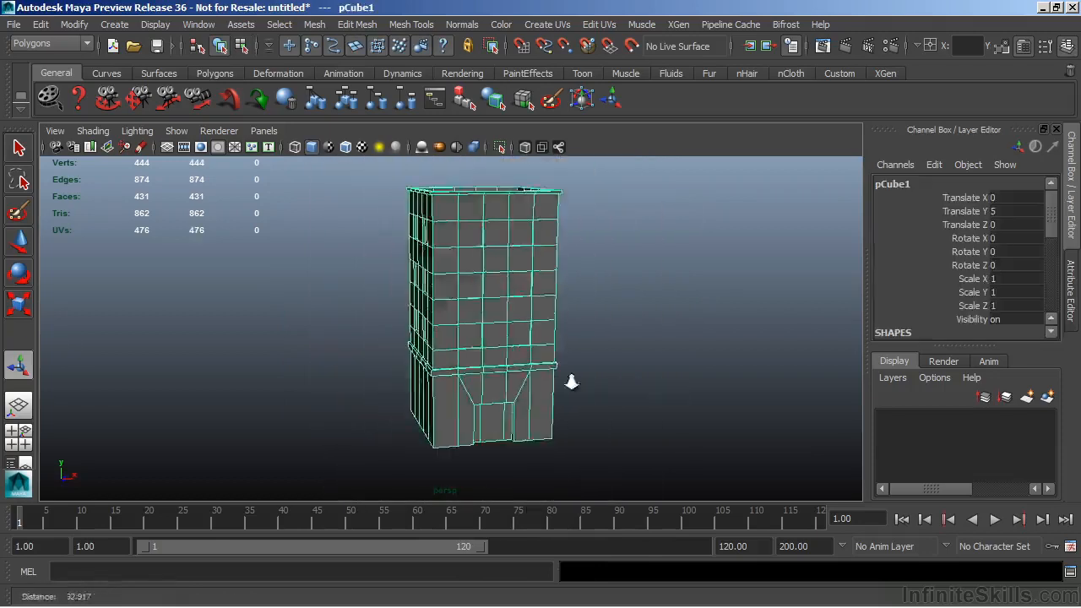
{"action": "left_click", "coordinate": [651, 352]}
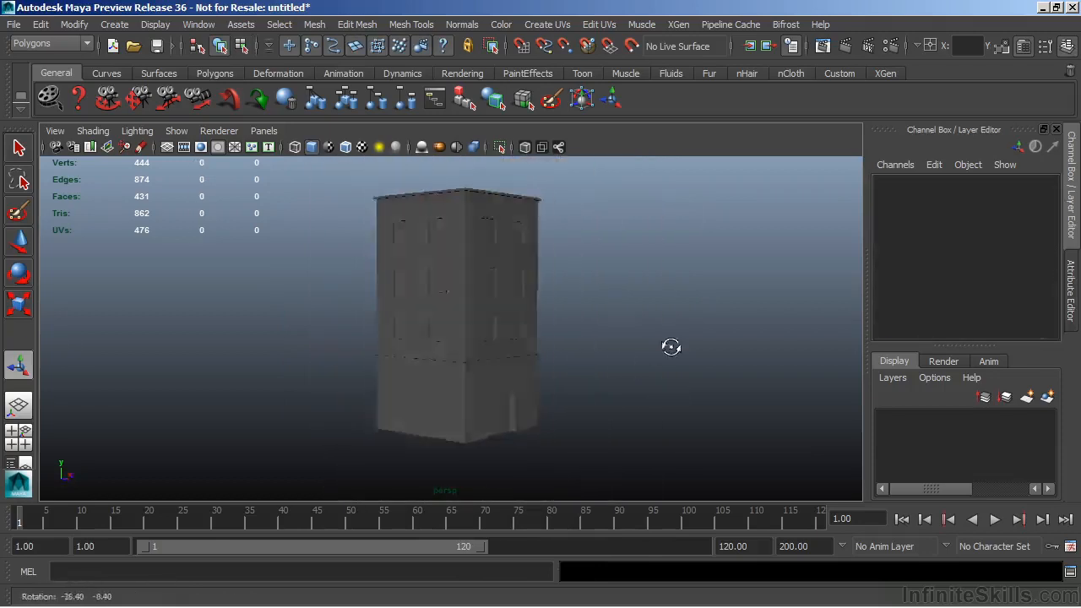
{"action": "left_click_drag", "start_coordinate": [374, 270], "coordinate": [307, 366], "text": "alt"}
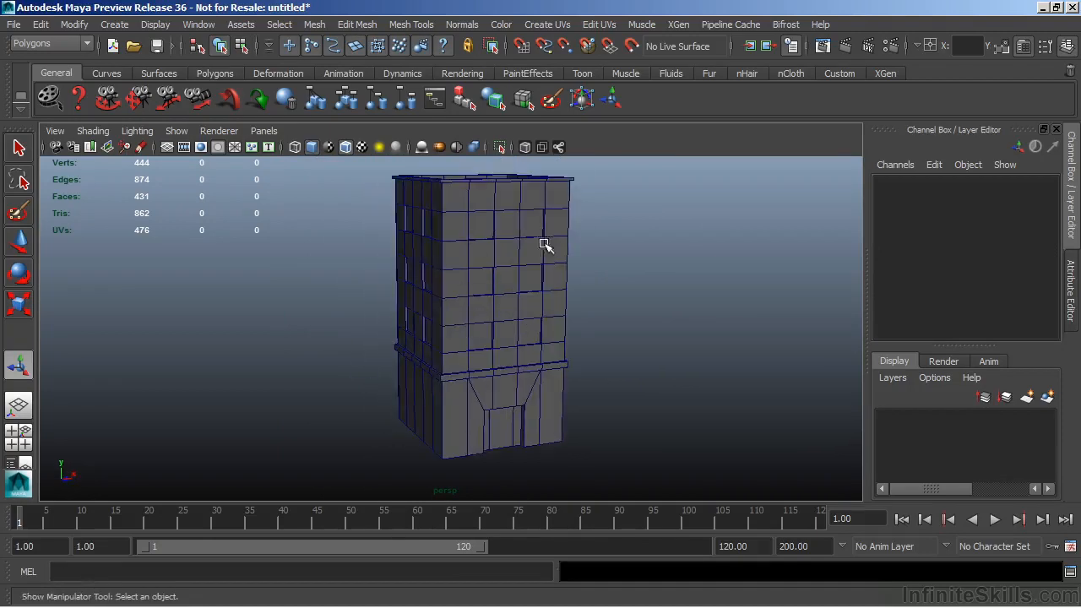
{"action": "left_click_drag", "start_coordinate": [564, 336], "coordinate": [635, 337], "text": "alt"}
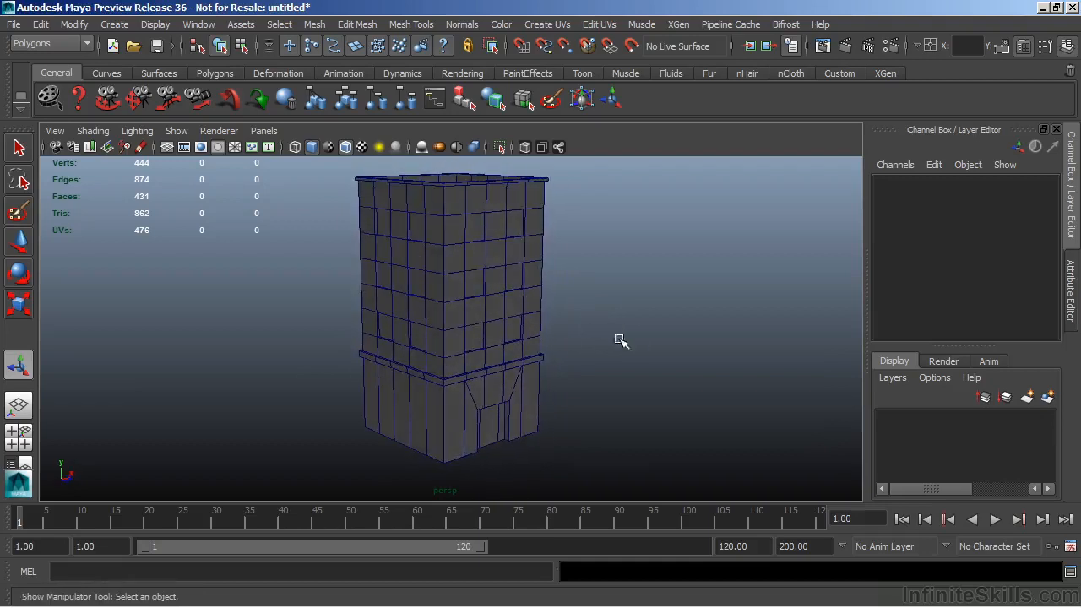